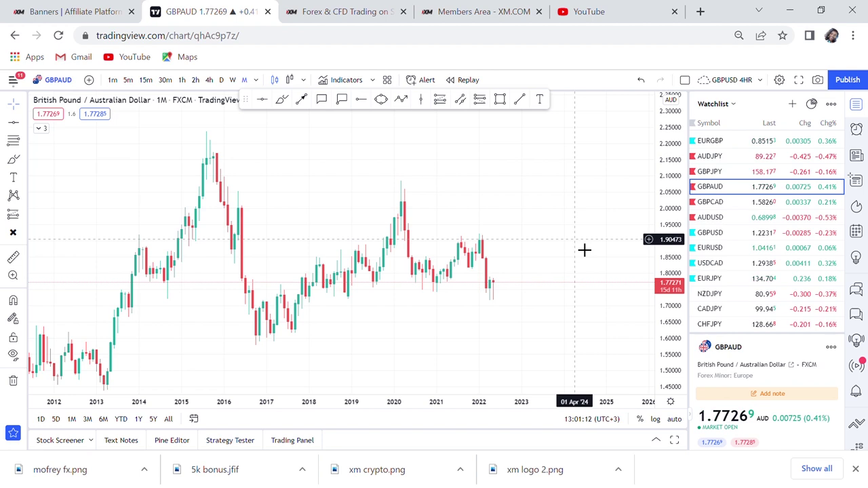
Place a horizontal line at the 2013 low of the GBPAUD monthly chart, at about 1.44162
scroll(479, 241, "down", 5)
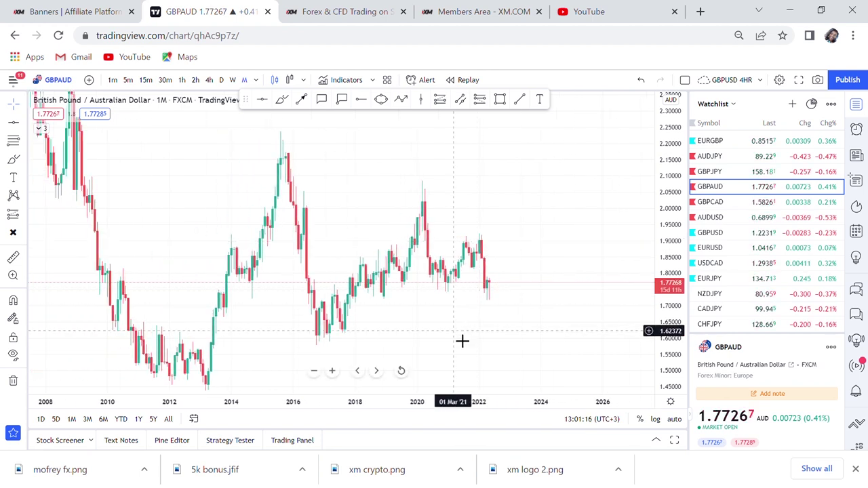
left_click_drag(462, 341, 498, 281)
left_click(263, 100)
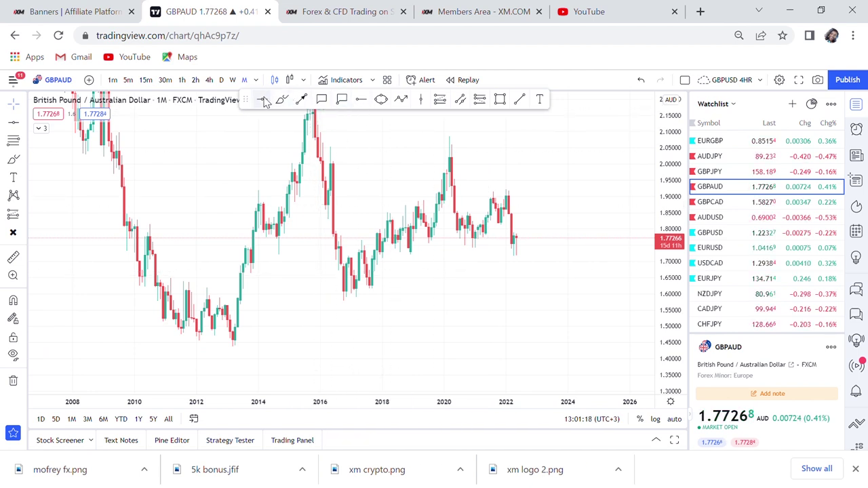
left_click(319, 356)
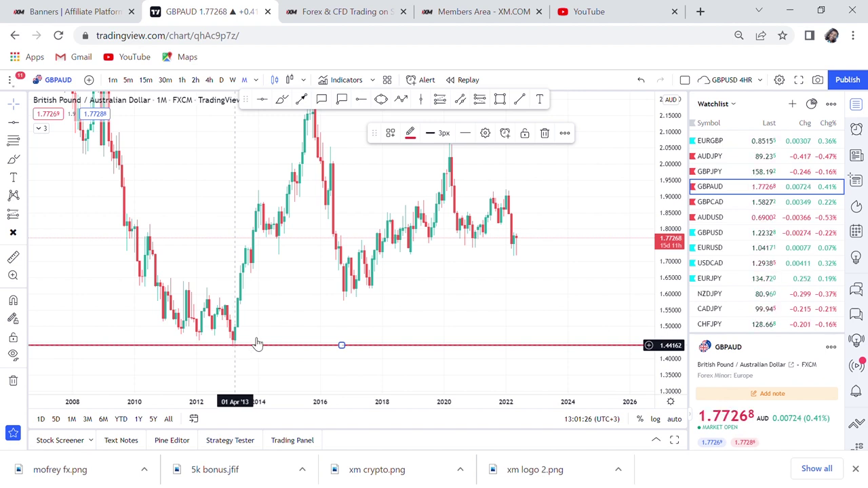
Place a second horizontal line at the 2002 high of the chart, at about 2.96353
scroll(310, 295, "down", 2)
left_click_drag(199, 208, 374, 337)
left_click_drag(669, 190, 668, 231)
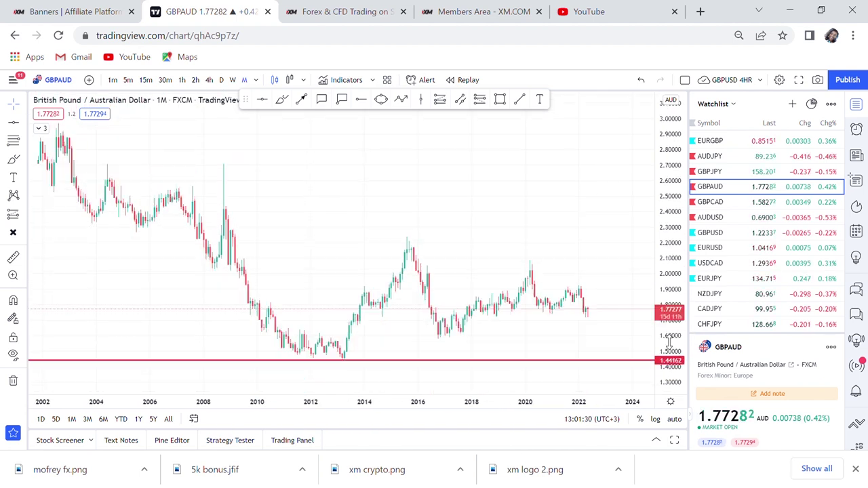
left_click_drag(244, 153, 340, 180)
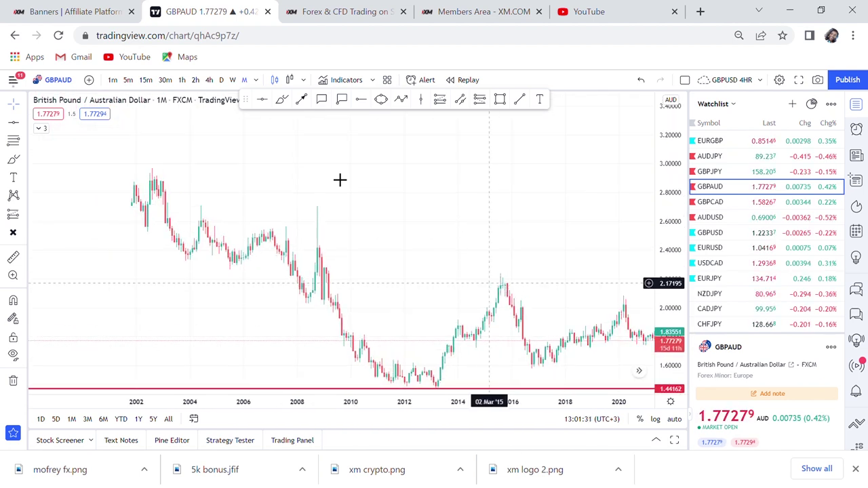
left_click(263, 101)
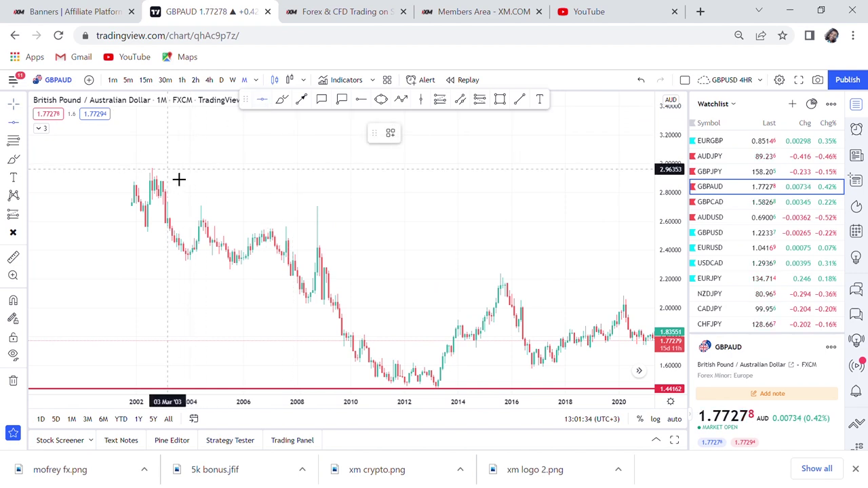
left_click(172, 170)
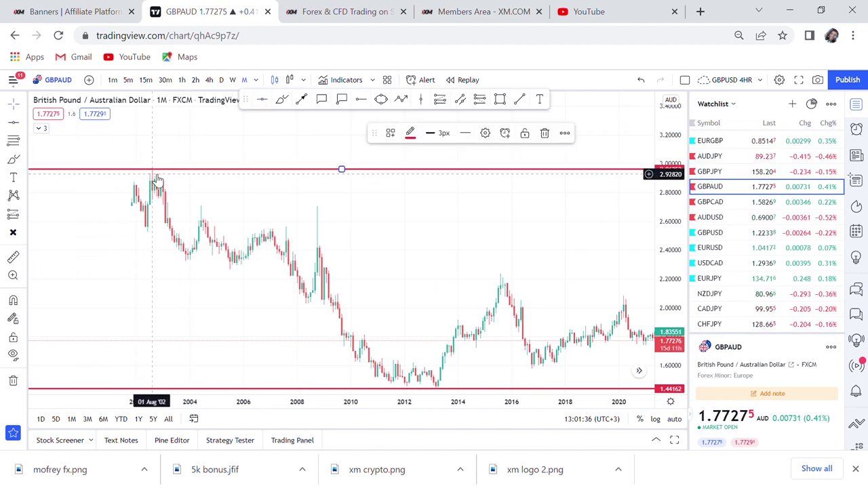
Draw a rising trend line from the 2013 low, along the 2022 low, to about early 2024
left_click_drag(479, 249, 407, 232)
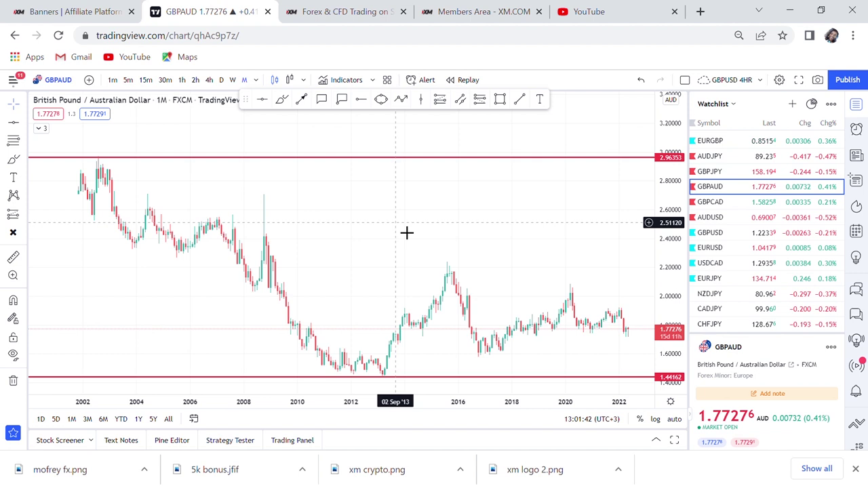
left_click_drag(469, 268, 410, 205)
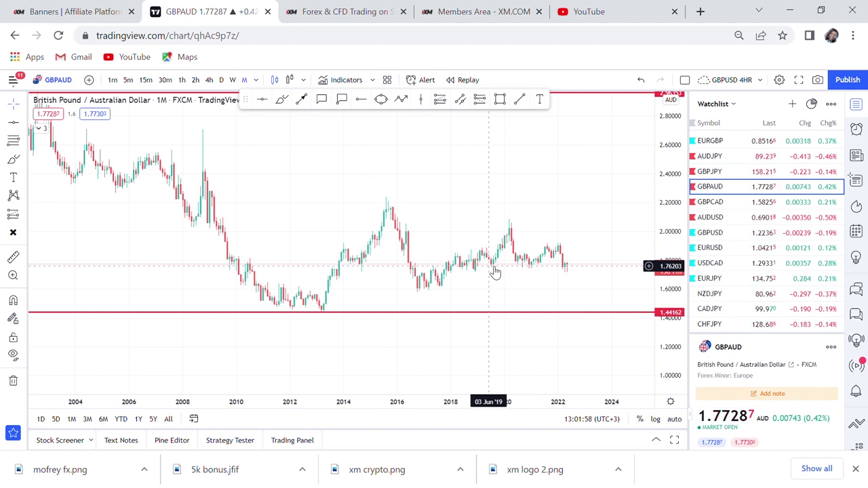
scroll(349, 252, "down", 2)
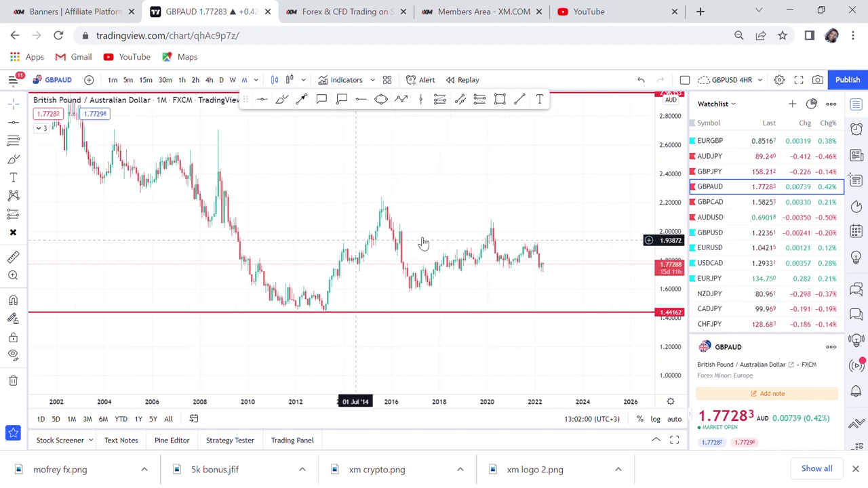
left_click_drag(563, 262, 539, 273)
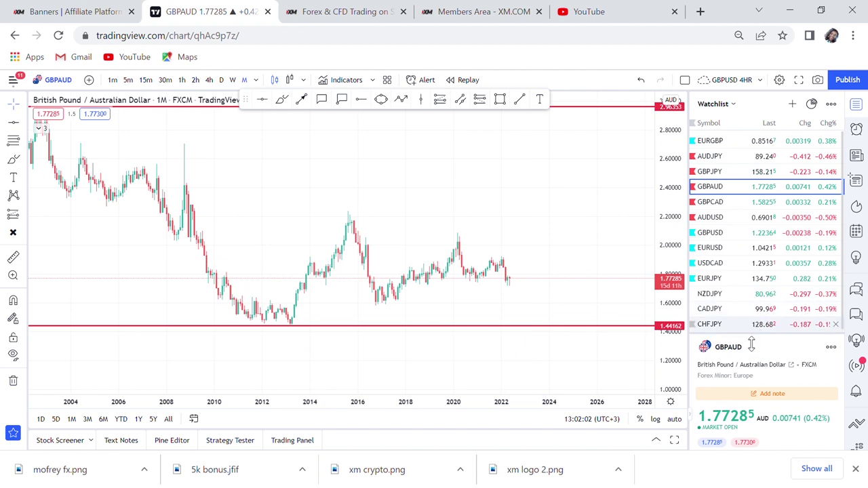
left_click_drag(678, 346, 673, 312)
left_click_drag(591, 300, 558, 181)
scroll(559, 180, "up", 1)
scroll(559, 181, "up", 3)
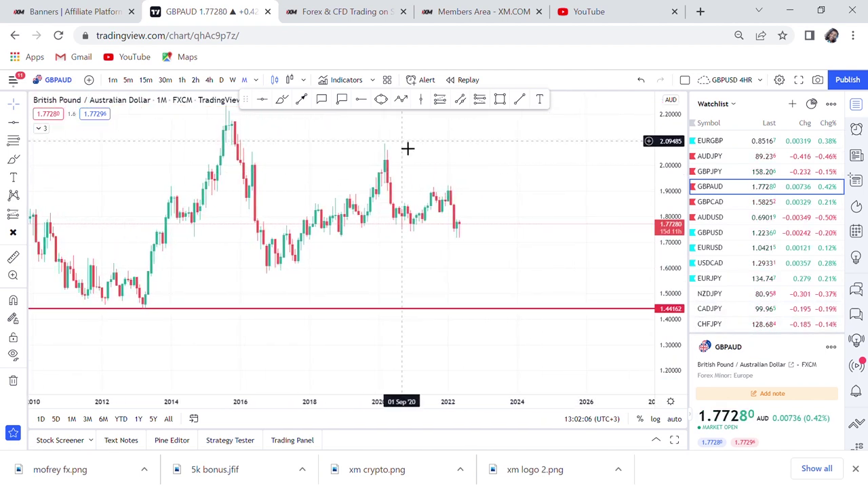
left_click(520, 102)
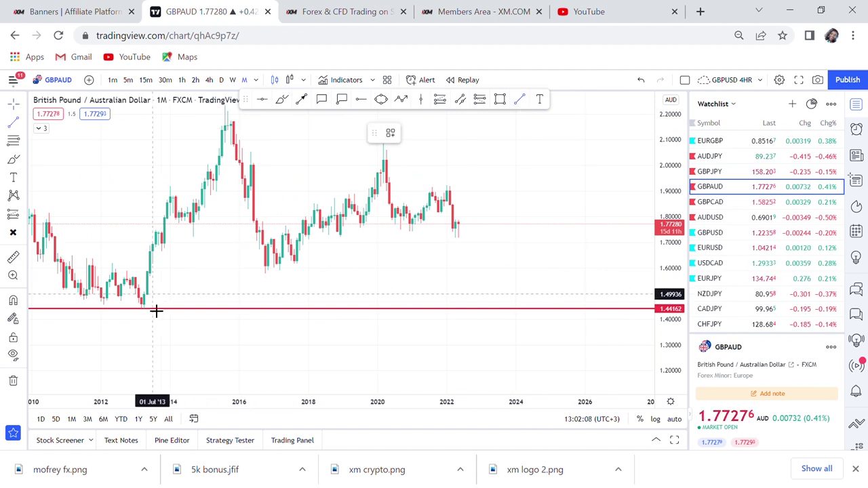
left_click(141, 309)
left_click(529, 229)
Adjust the end point of the rising trend line to December 2023 at about 1.76813, touching the 2022 low
scroll(521, 274, "up", 2)
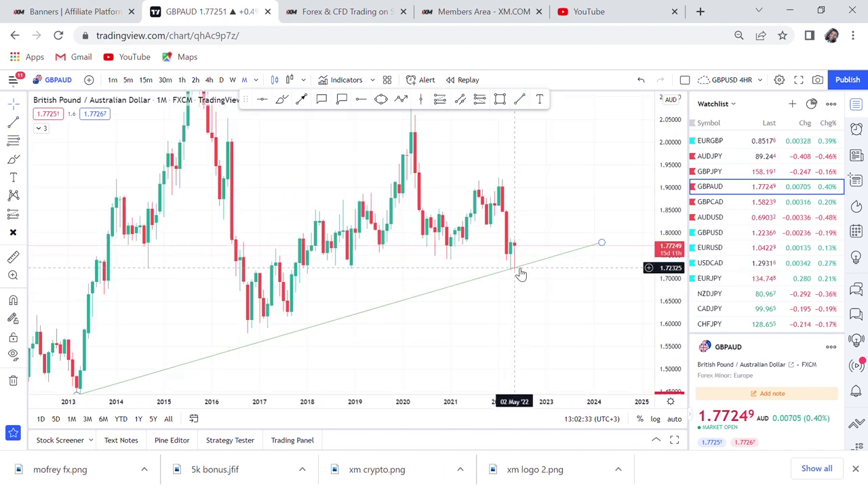
left_click_drag(583, 292, 541, 251)
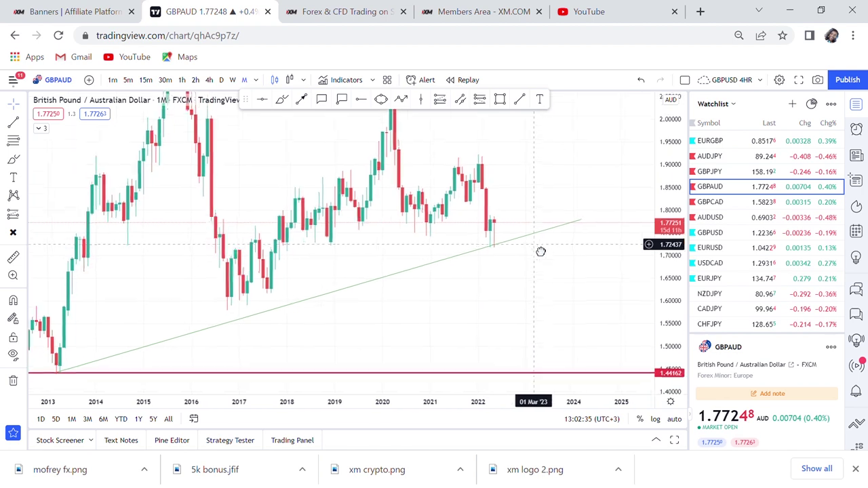
left_click_drag(581, 220, 569, 223)
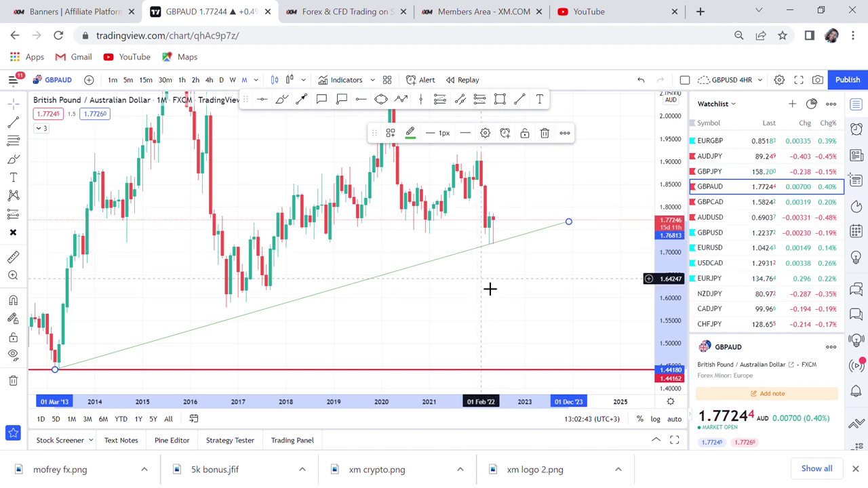
Examine up close where the rising trend line meets the 2022 candle wicks, and restore the wider view
left_click(11, 276)
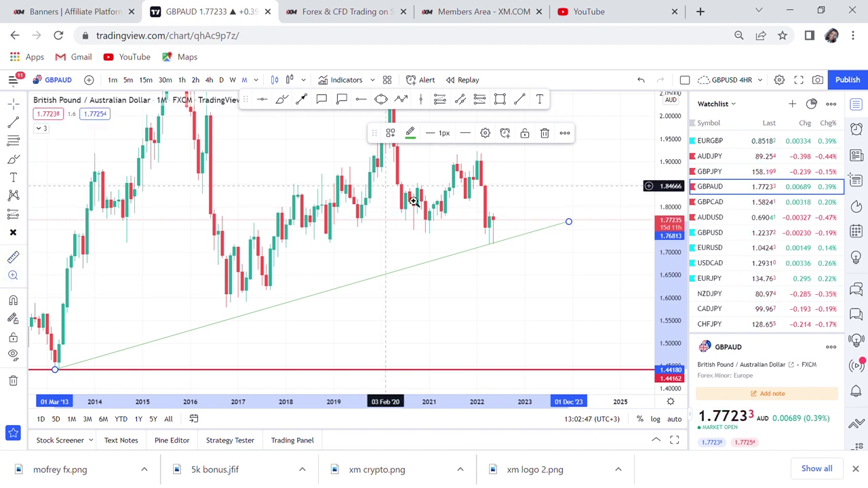
left_click_drag(395, 210, 536, 288)
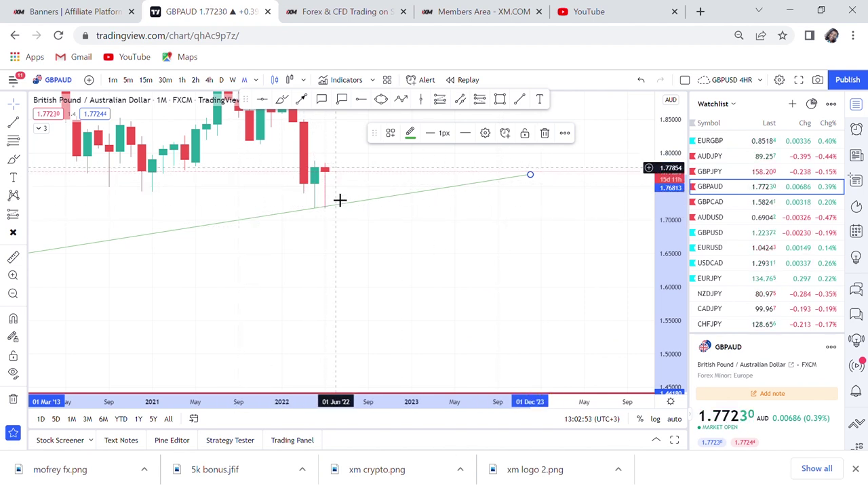
scroll(423, 258, "down", 1)
scroll(423, 258, "down", 3)
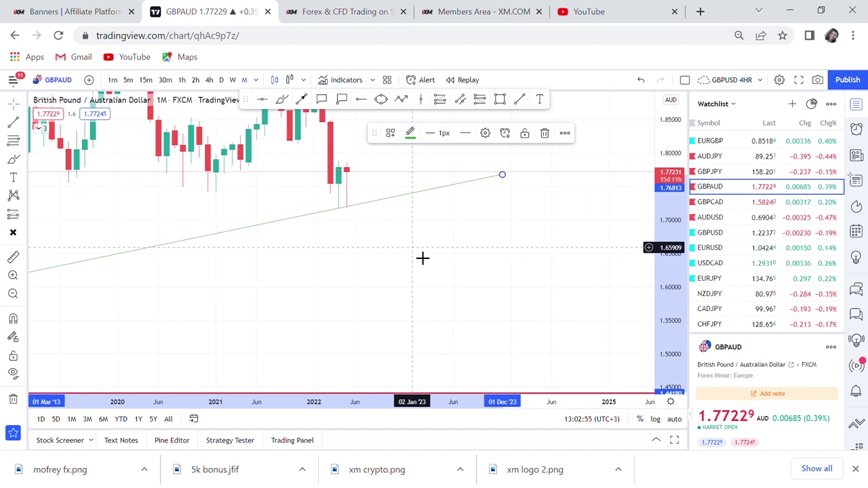
scroll(407, 267, "down", 3)
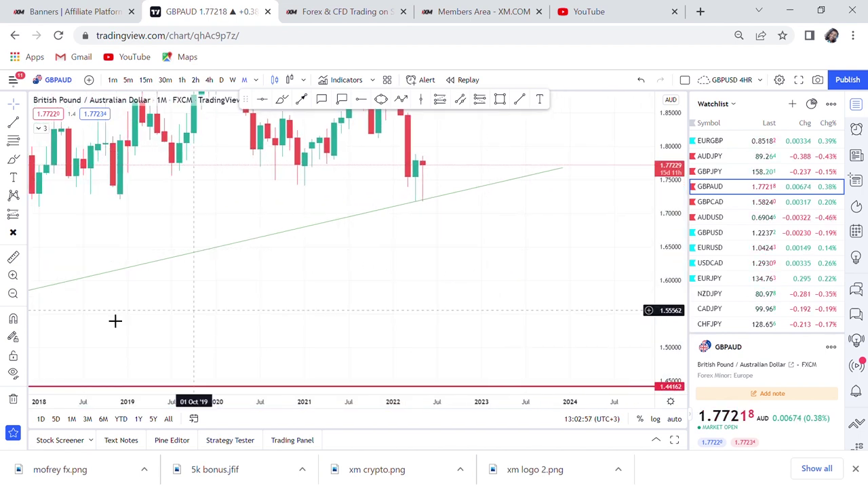
left_click(12, 293)
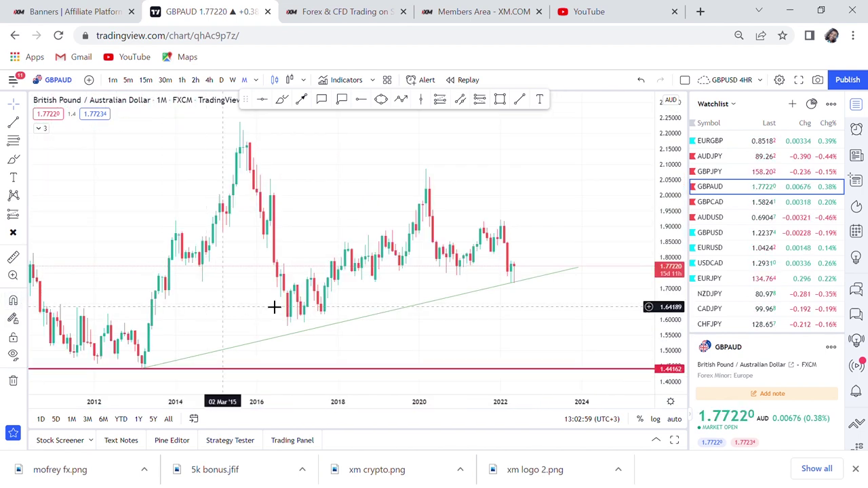
Draw a falling trend line from the 2002 high across the 2008 peak to August 2022, with its start fine-tuned to March 2002 at about 2.98055
scroll(282, 294, "down", 2)
left_click_drag(165, 213, 336, 215)
double_click(672, 160)
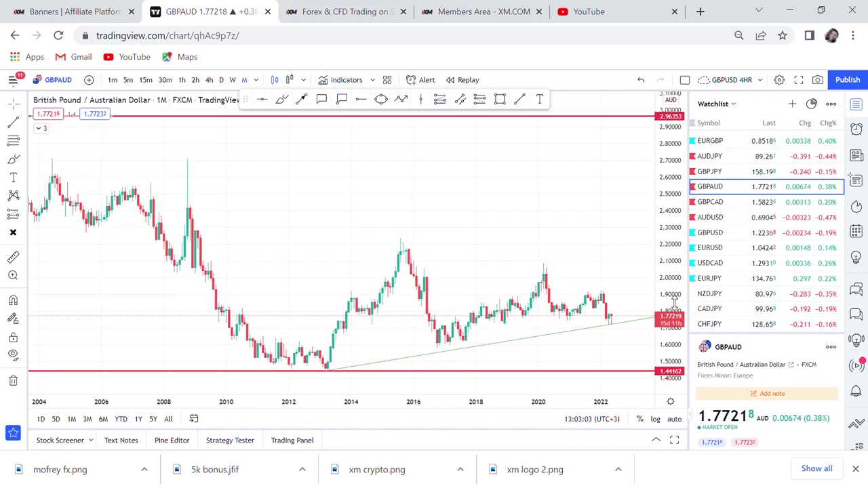
scroll(424, 237, "down", 1)
scroll(429, 239, "down", 1)
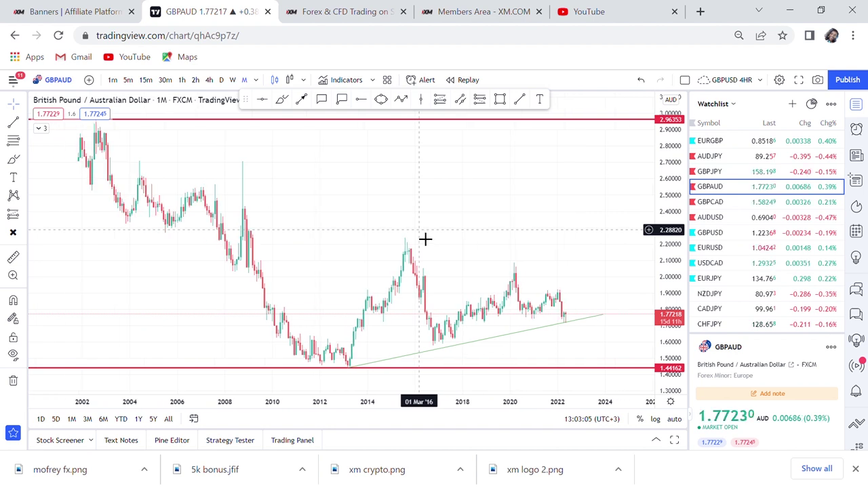
left_click_drag(369, 194, 378, 269)
left_click(520, 101)
left_click(108, 170)
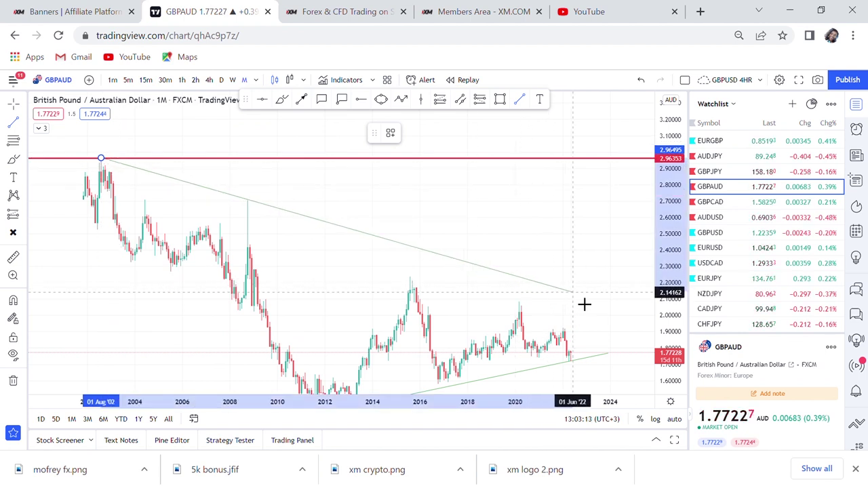
left_click(576, 299)
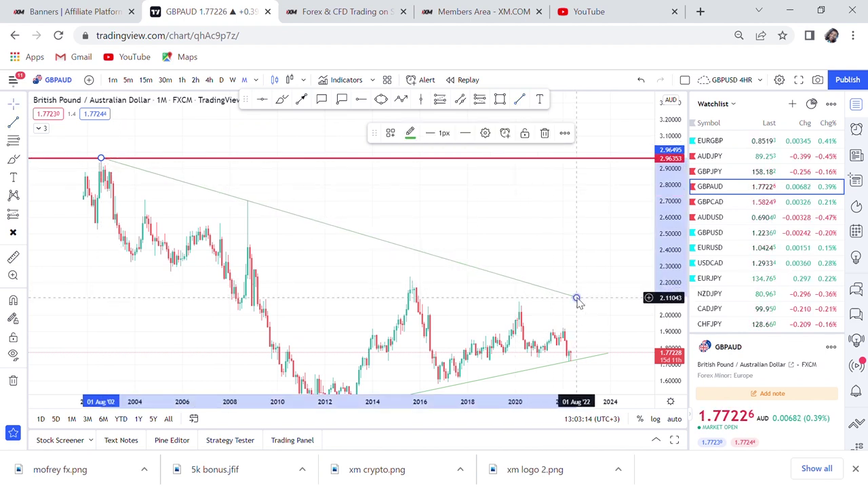
left_click(194, 226)
left_click_drag(102, 160, 92, 156)
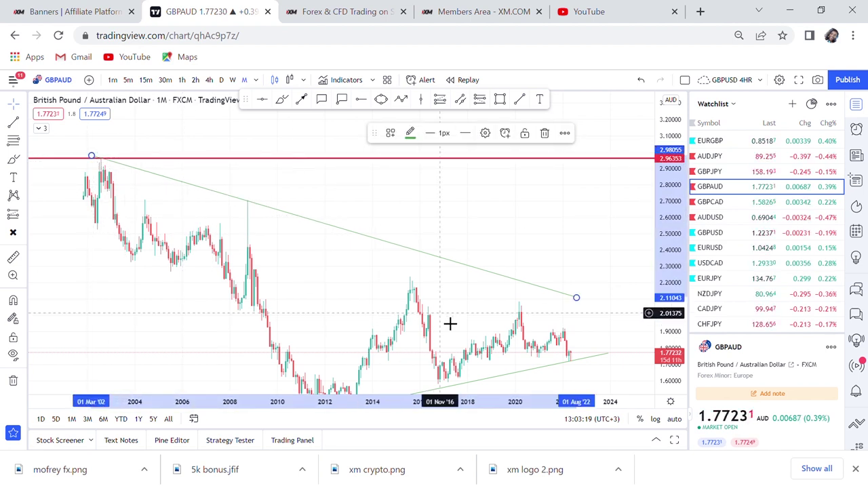
Draw a second falling trend line from the 2008 peak at about 2.70298 through the 2020 high
scroll(450, 323, "up", 2)
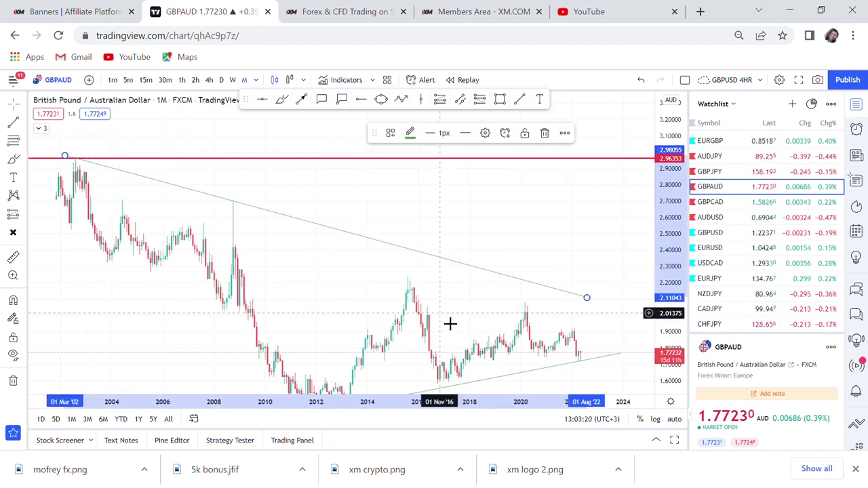
left_click(520, 102)
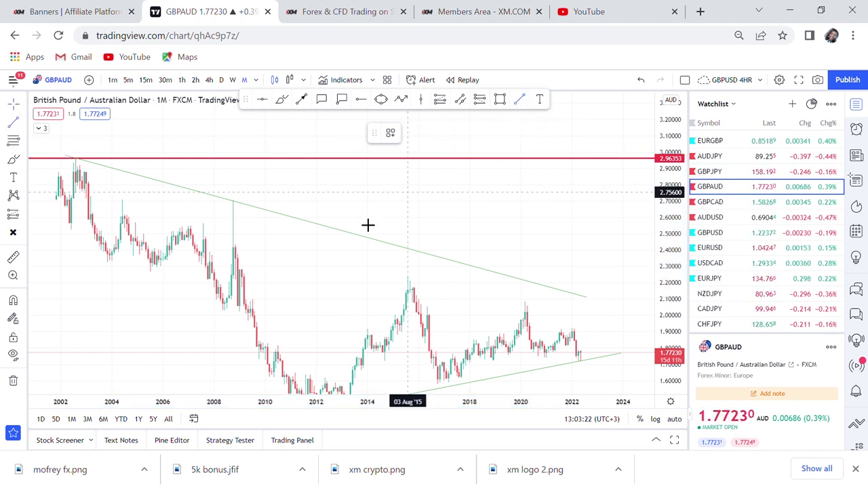
left_click(241, 211)
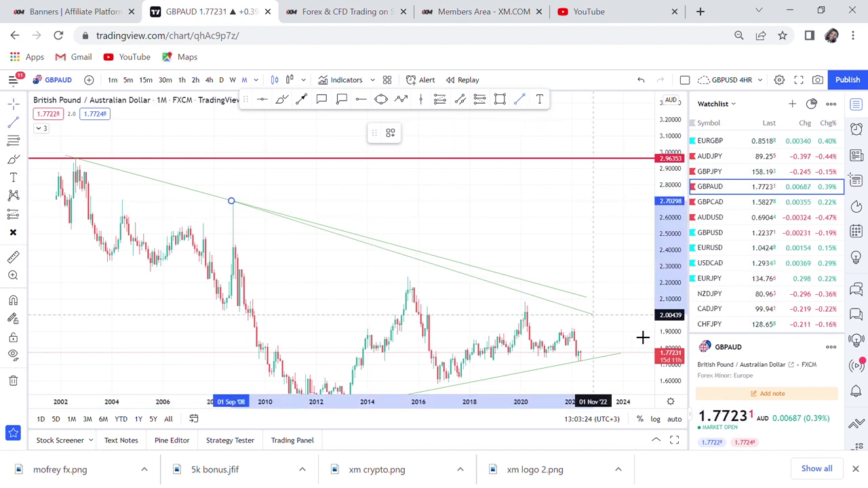
left_click(600, 330)
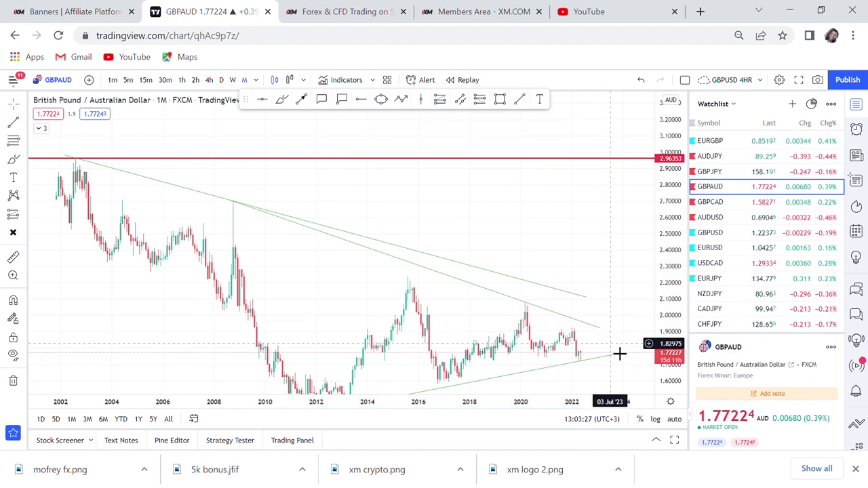
Adjust the end point of the second falling trend line to March 2023 at about 1.92180
left_click_drag(600, 333, 526, 280)
left_click_drag(666, 378, 669, 319)
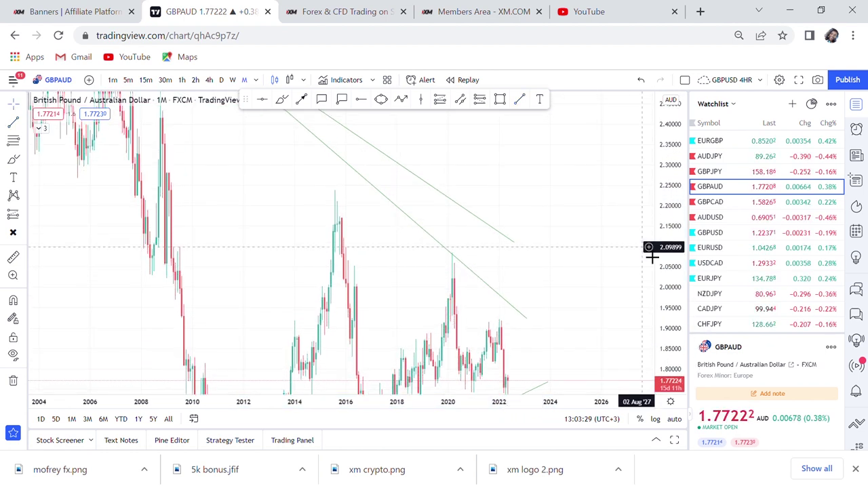
scroll(607, 277, "up", 3)
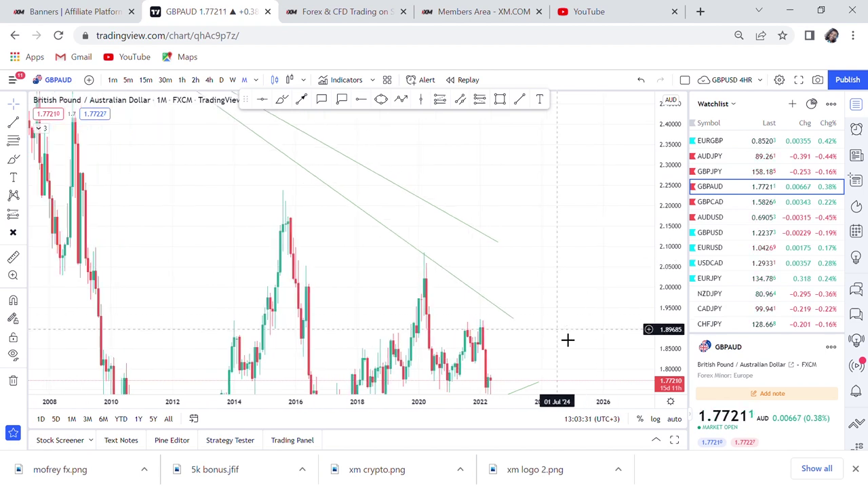
left_click_drag(568, 339, 572, 244)
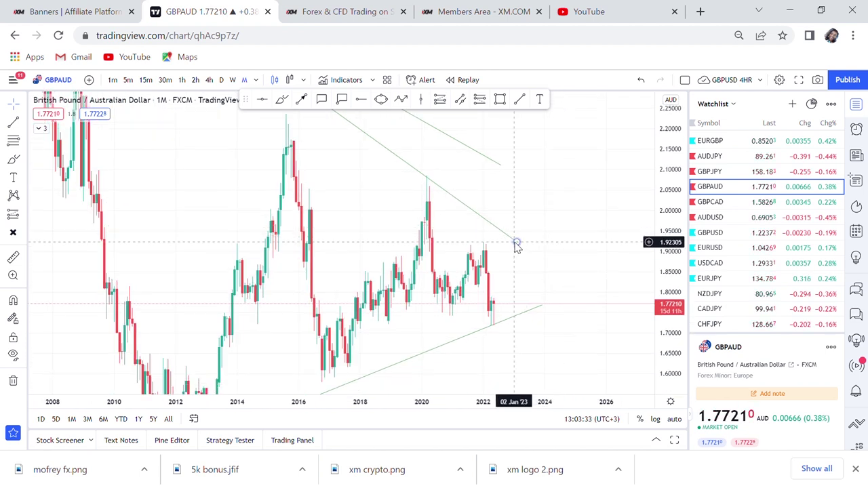
left_click(517, 243)
left_click_drag(517, 244, 520, 243)
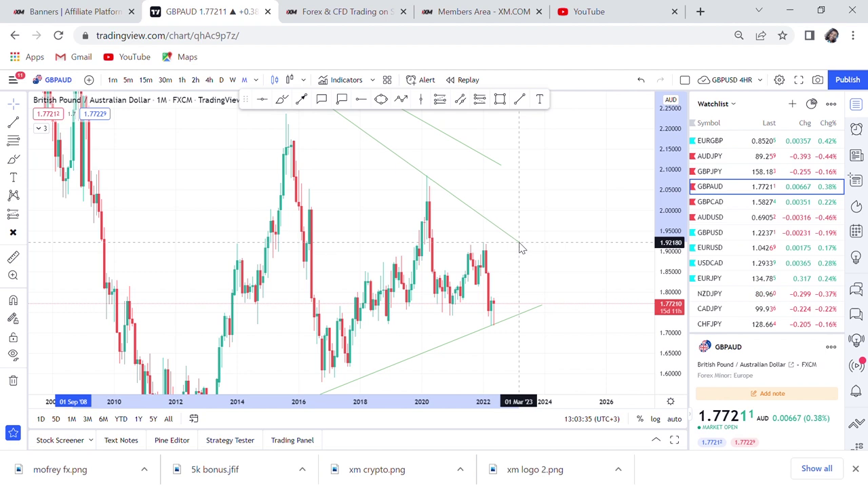
Draw a third falling trend line from the March 2020 high at about 2.08277 past the early 2022 high to April 2023 at about 1.81949
left_click(519, 100)
left_click(427, 177)
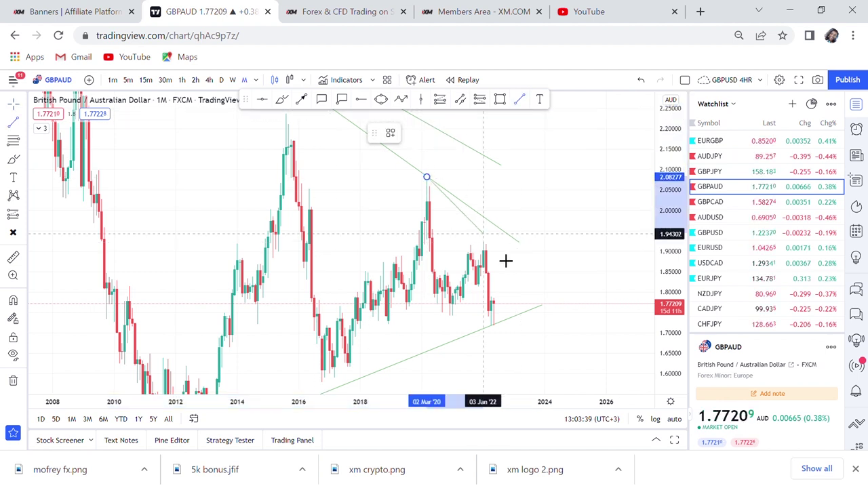
left_click(522, 286)
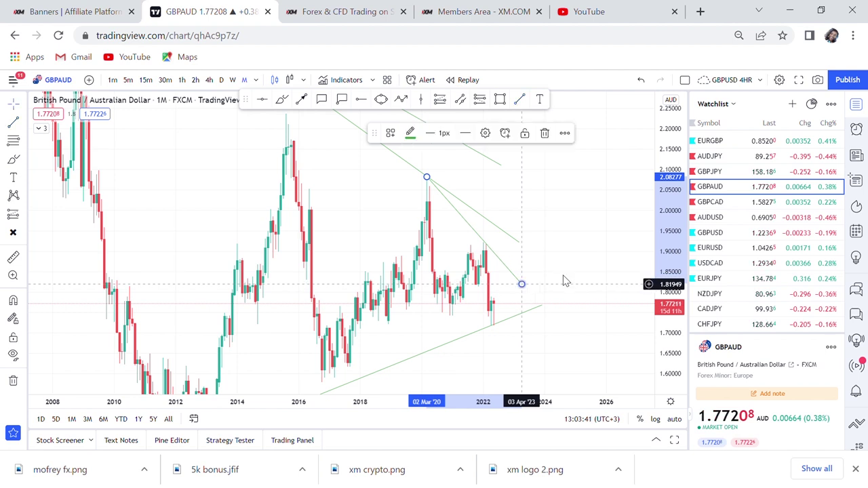
left_click(574, 284)
Draw a horizontal line at about 1.73963 beneath the 2020–2021 lows
scroll(573, 285, "up", 3)
scroll(574, 284, "up", 1)
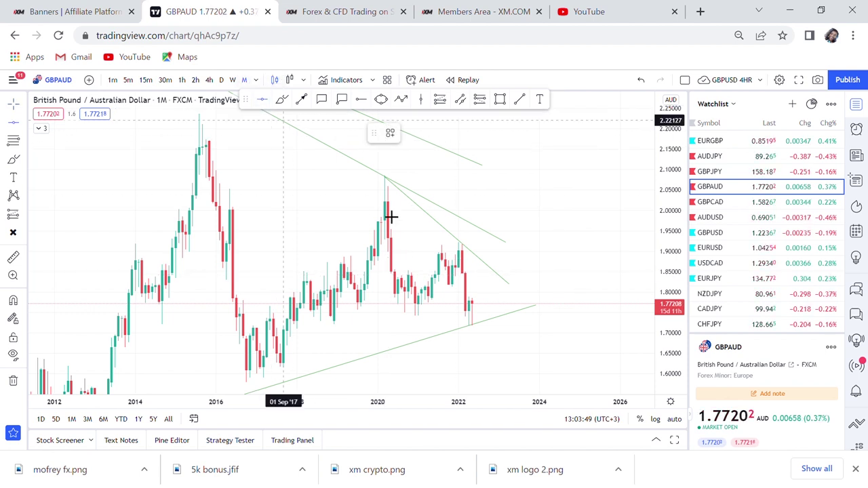
left_click(342, 318)
left_click_drag(663, 378, 663, 366)
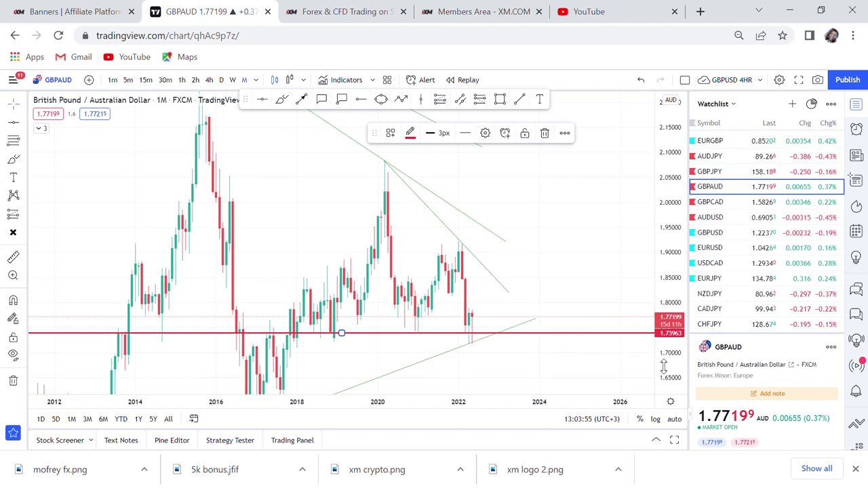
Circle the 2021 and 2022 highs and the 2020–2021 lows with the brush, and remove these marks and an extra horizontal line
left_click_drag(622, 299, 610, 196)
scroll(613, 198, "up", 1)
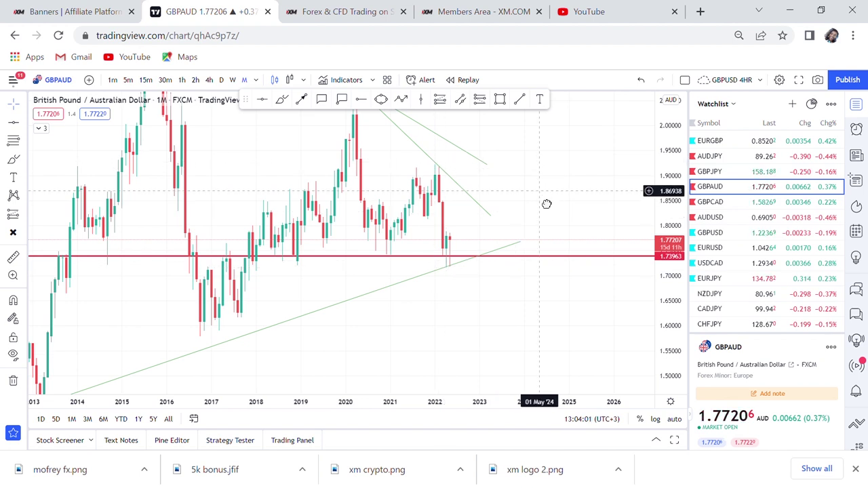
scroll(547, 204, "up", 1)
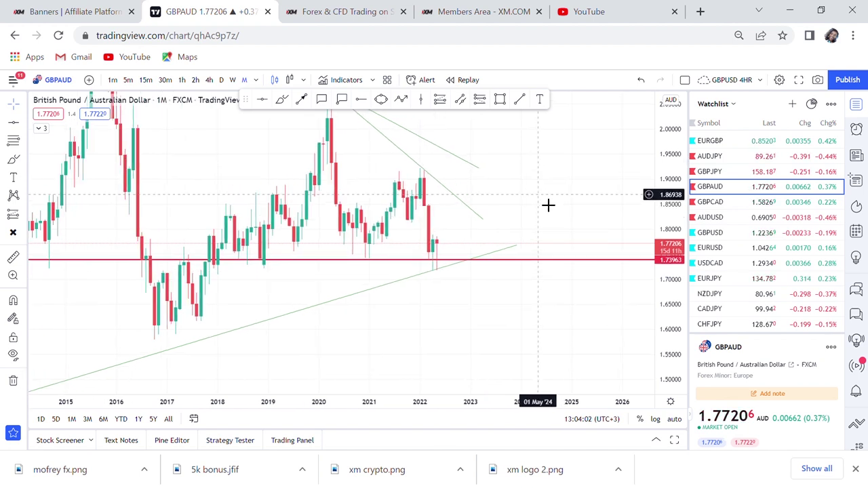
left_click(283, 99)
left_click_drag(401, 166, 438, 191)
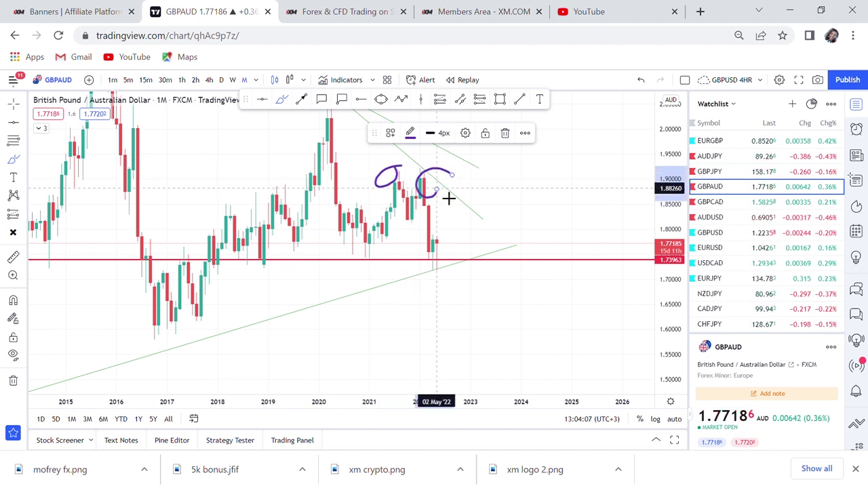
mouse_move(393, 257)
left_mouse_down()
mouse_move(371, 278)
mouse_move(401, 266)
mouse_move(389, 257)
left_mouse_up()
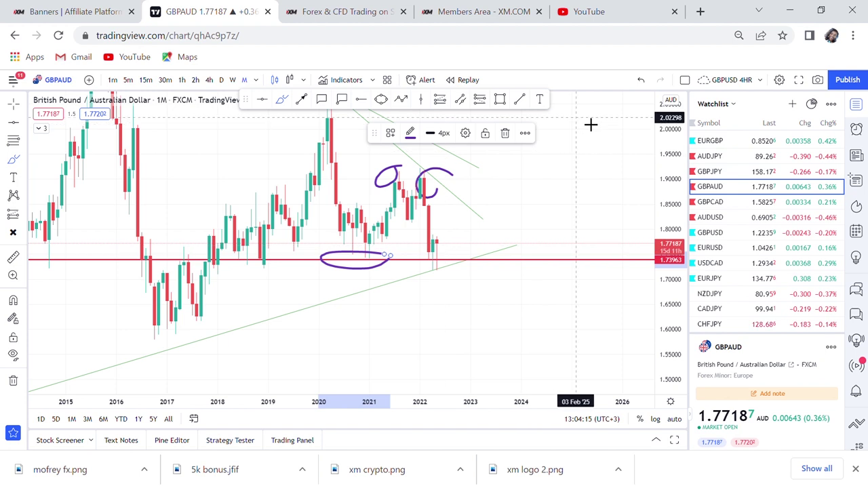
left_click(641, 81)
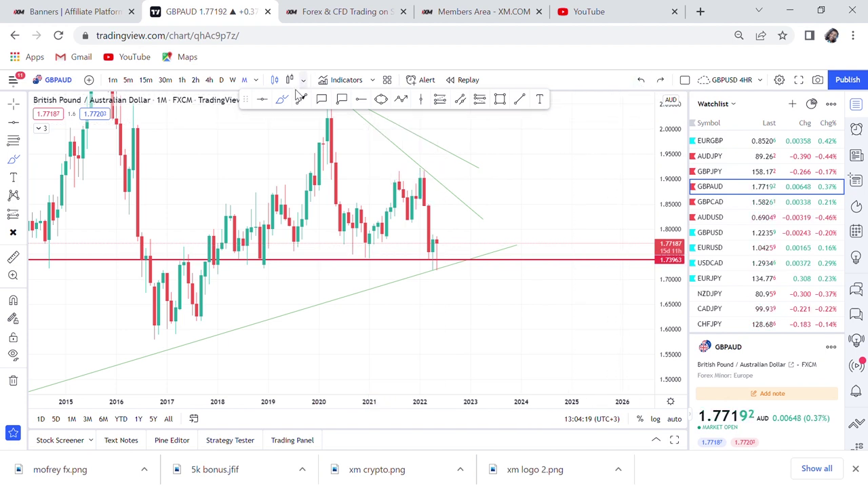
left_click(537, 167)
left_click(544, 136)
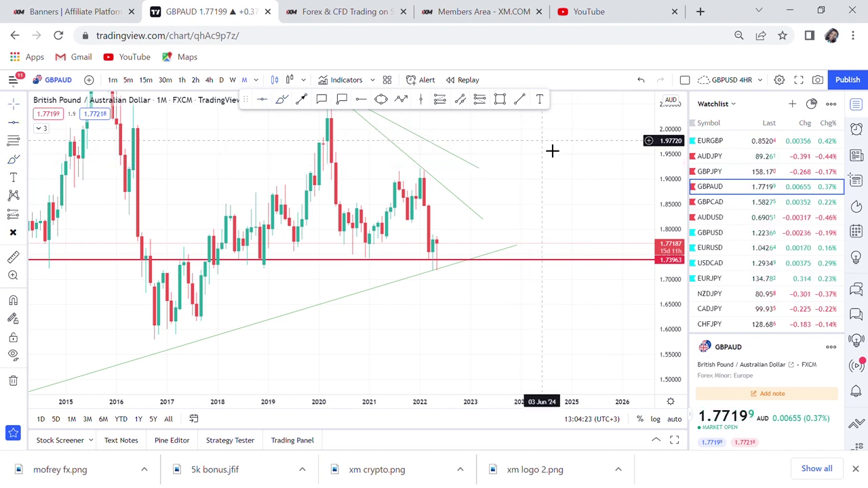
Add the text label "low" beneath the 2013 low and position it just under the lower horizontal line
left_click_drag(534, 188, 575, 233)
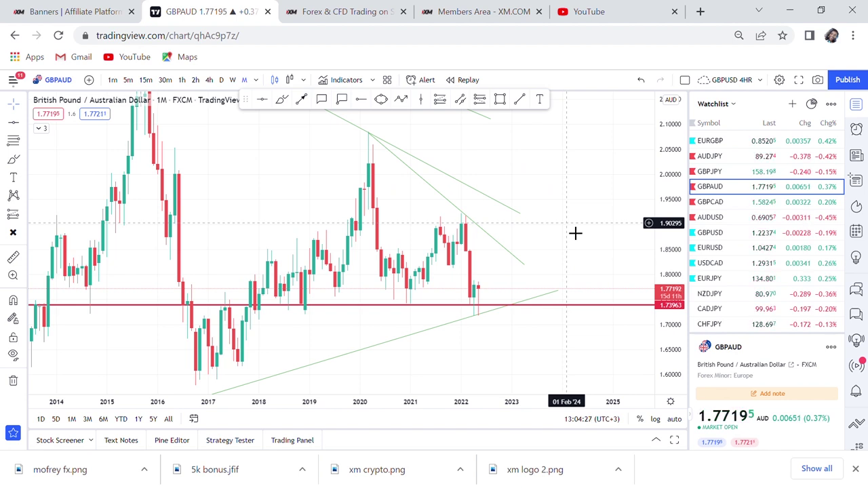
left_click_drag(552, 252, 613, 128)
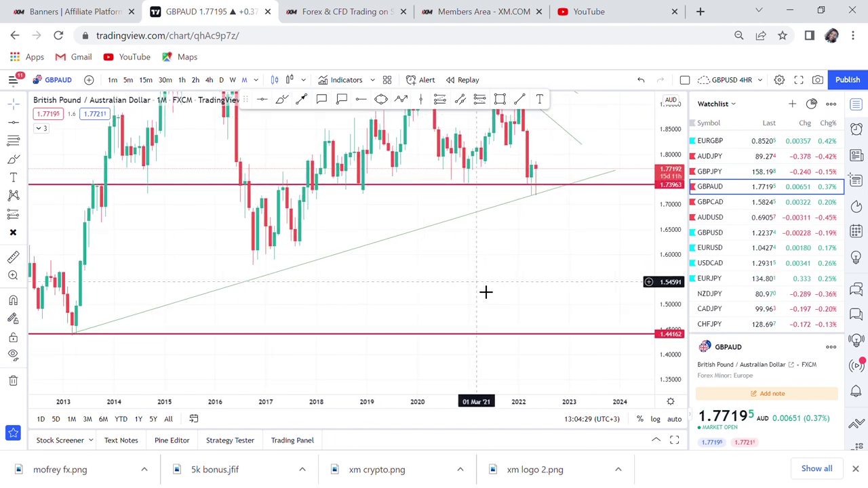
scroll(486, 291, "down", 3)
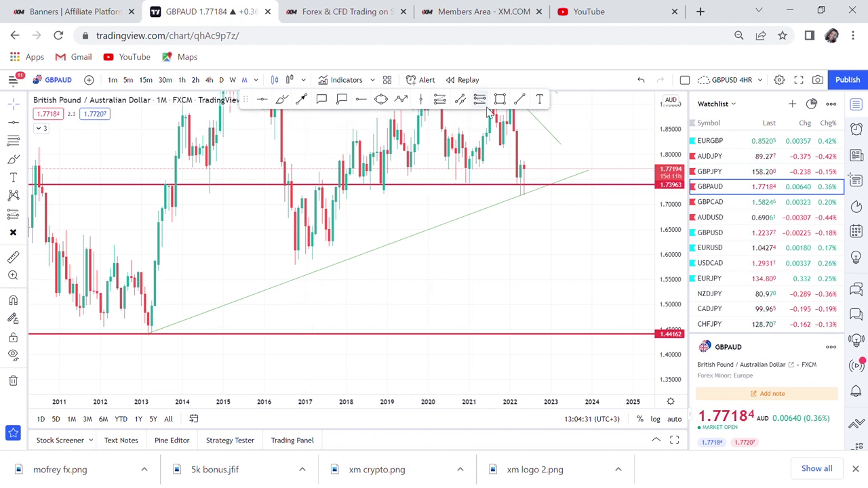
left_click(538, 102)
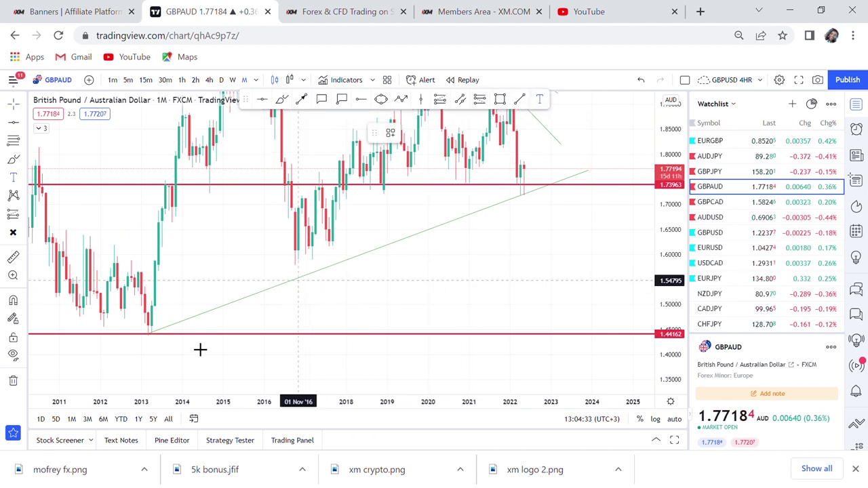
left_click(146, 357)
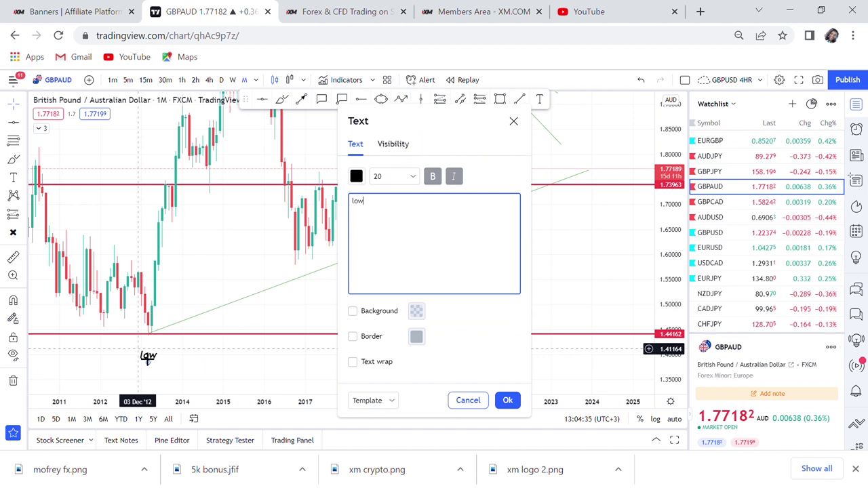
left_click(152, 355)
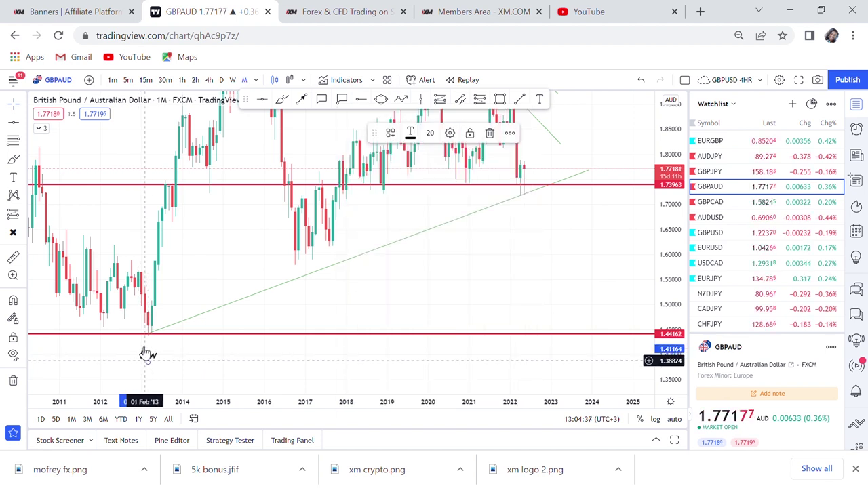
left_click_drag(146, 354, 143, 346)
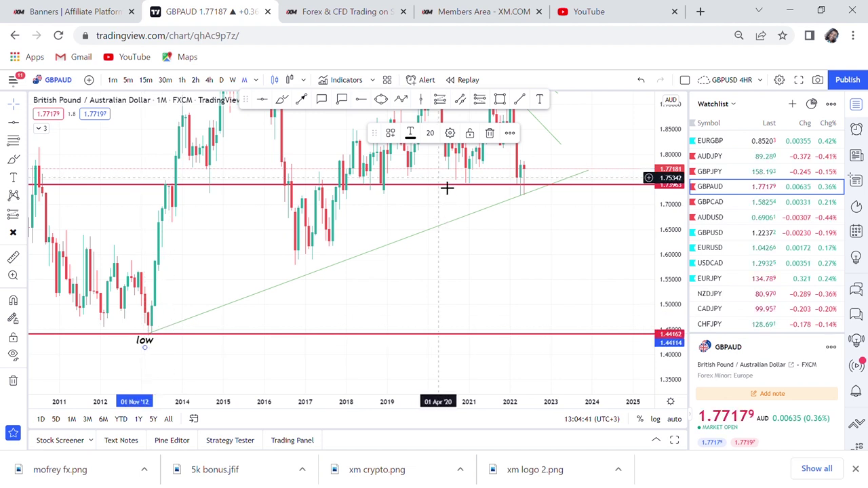
Add the text label "high low" and position it beneath the 2016–2017 lows beside the rising trend line
left_click(540, 100)
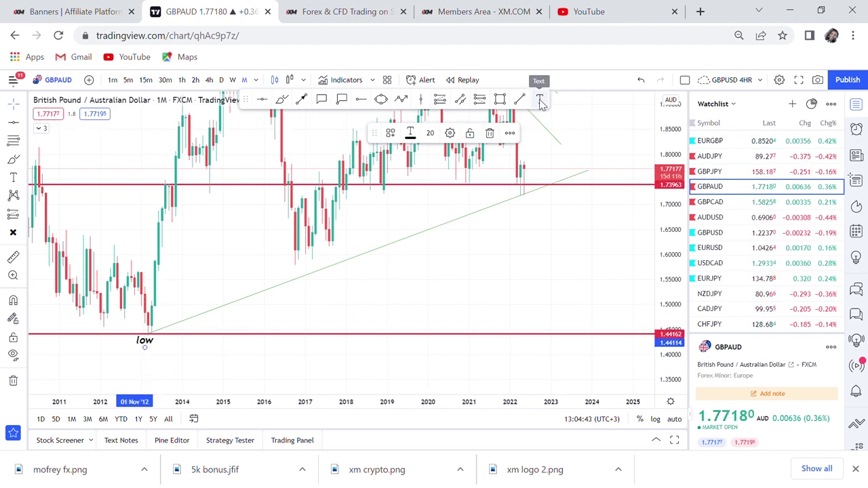
left_click(322, 275)
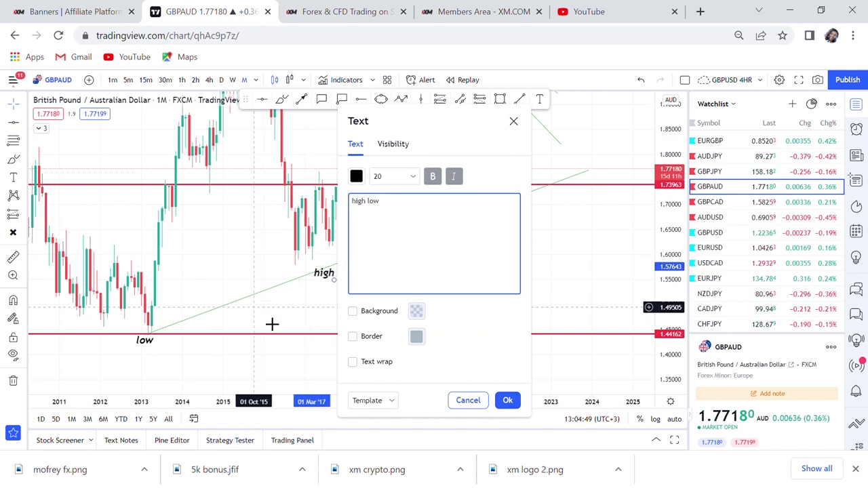
left_click(318, 311)
left_click_drag(344, 285, 325, 287)
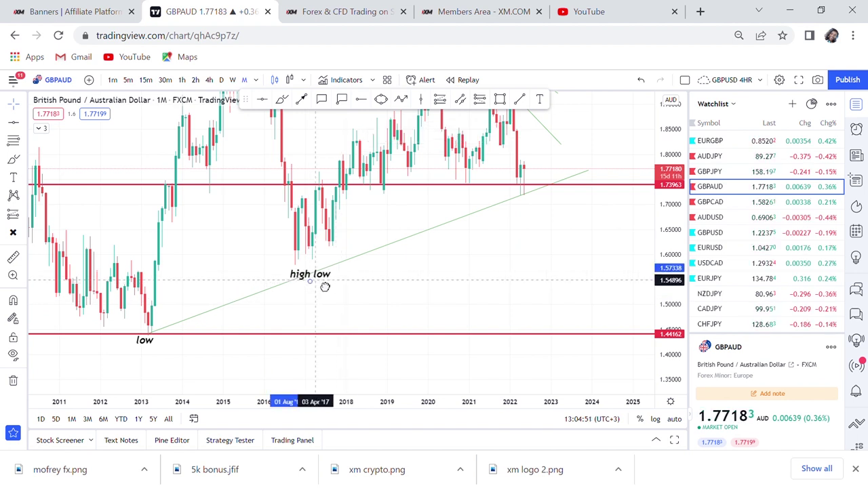
Add another "high low" text label beneath the 2022 low on the rising trend line
left_click_drag(474, 259, 433, 271)
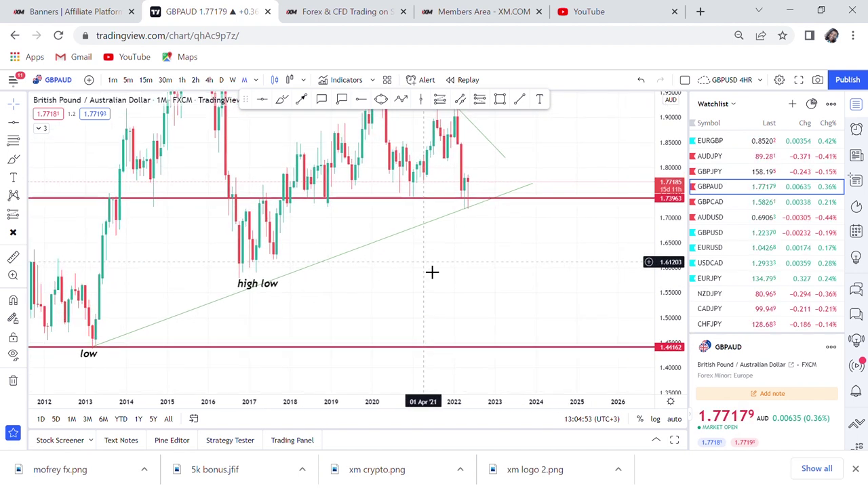
left_click(540, 100)
left_click(467, 231)
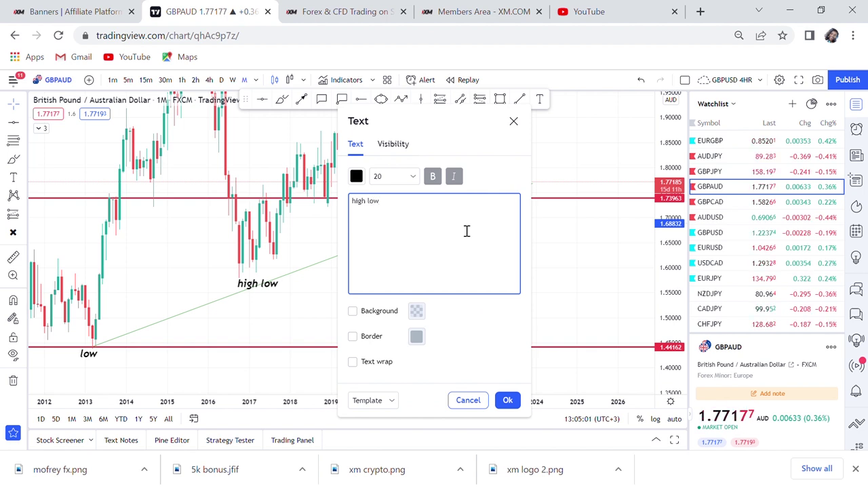
left_click(591, 301)
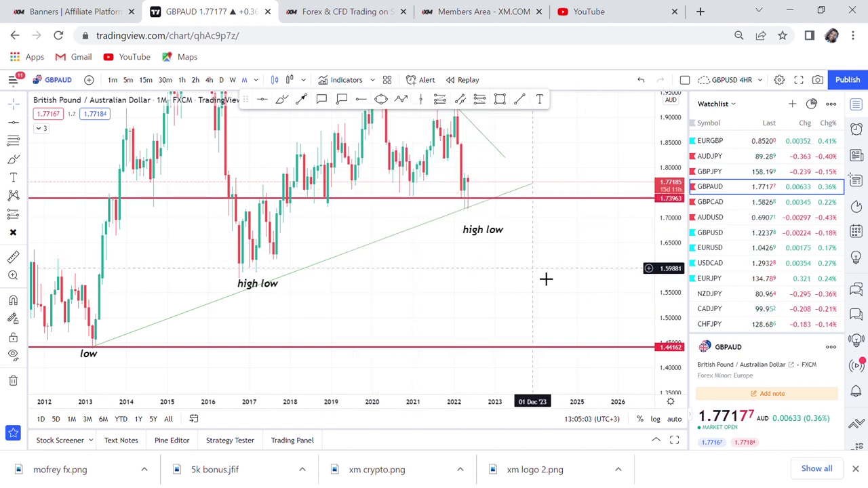
Switch the chart to the weekly timeframe and reset the price scale to automatic fit
left_click_drag(550, 289, 567, 323)
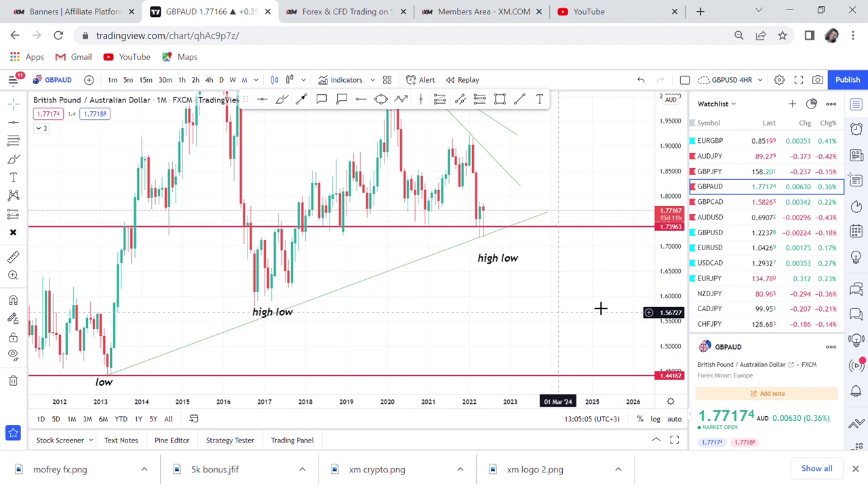
left_click_drag(672, 236, 672, 268)
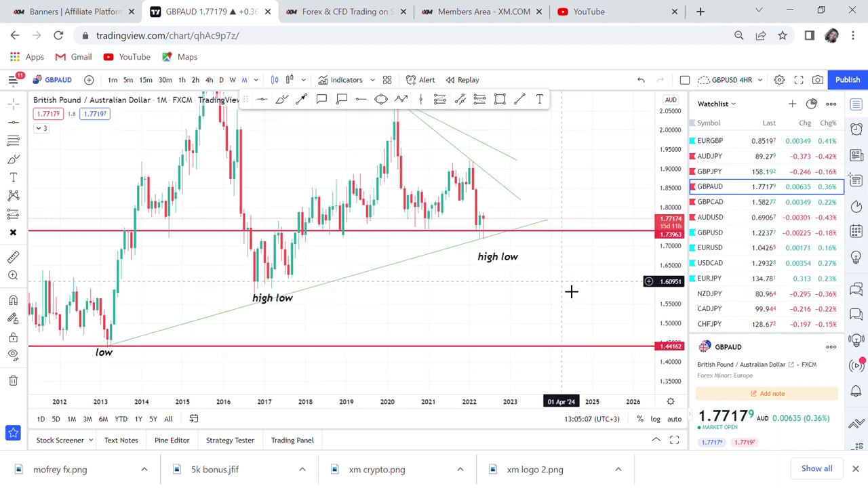
left_click_drag(572, 291, 563, 330)
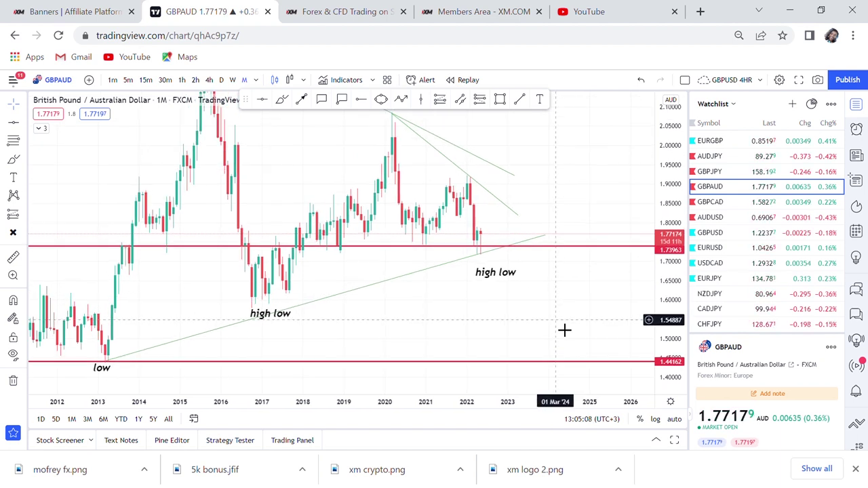
left_click(232, 82)
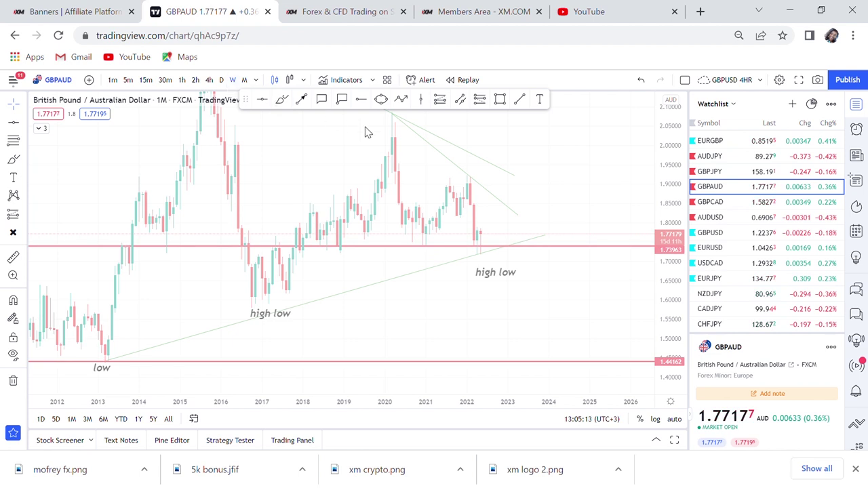
double_click(674, 275)
scroll(509, 244, "down", 5)
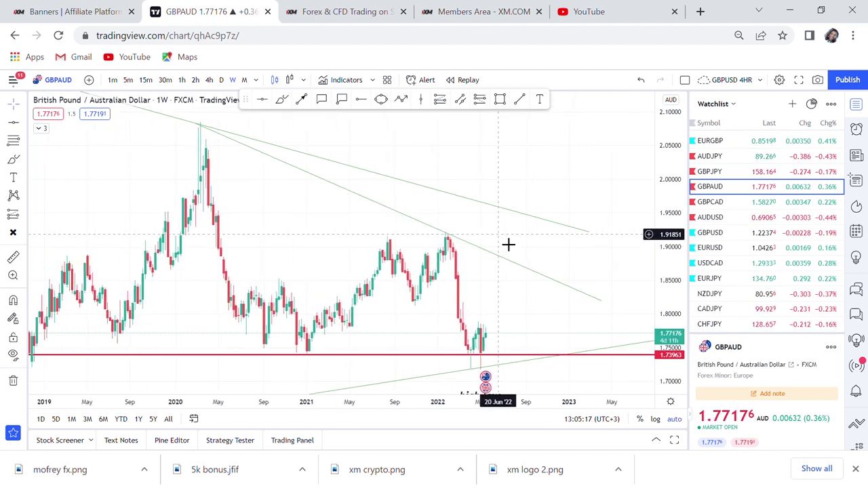
Move the horizontal support line near the 2021 and 2022 lows up to about 1.74140
left_click_drag(452, 301, 465, 242)
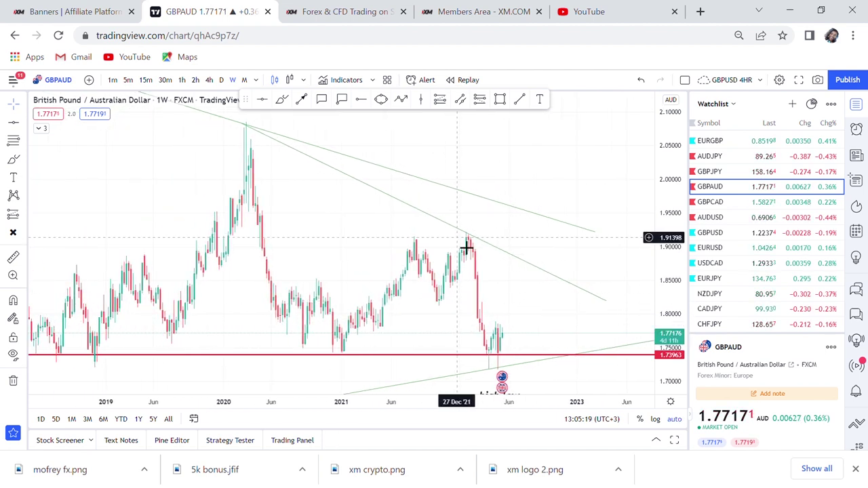
left_click_drag(586, 349, 549, 219)
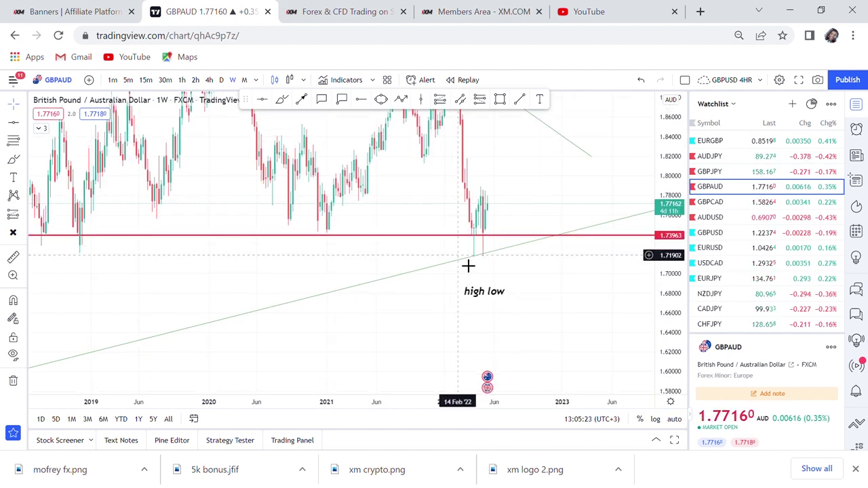
left_click_drag(418, 243, 426, 241)
scroll(589, 259, "up", 2)
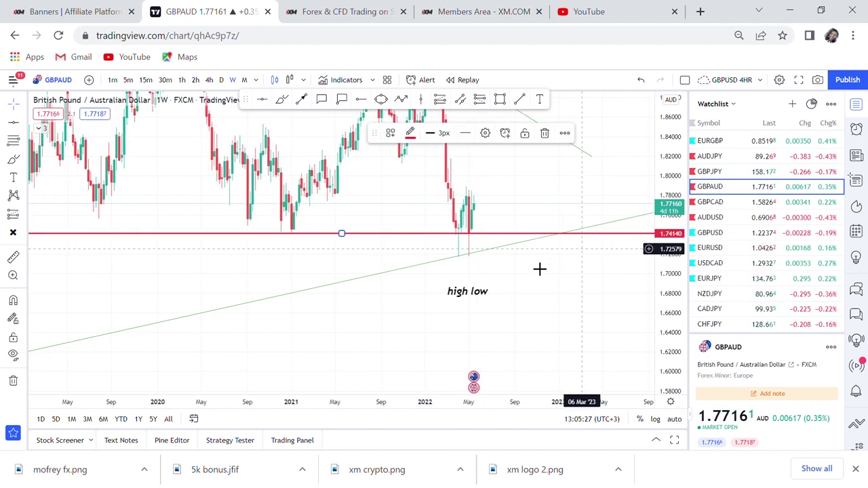
Brush a curve beneath the support line across 2021, circle the early 2022 high, and add a stroke above that high
left_click_drag(422, 244, 454, 266)
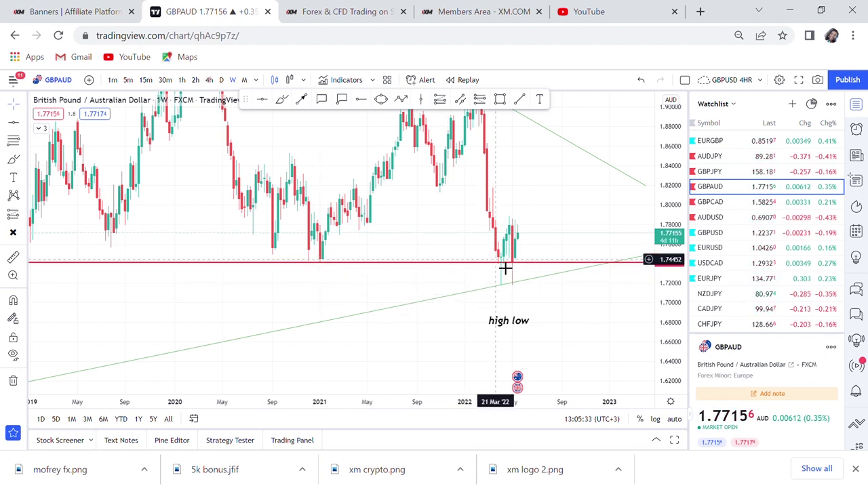
left_click(283, 102)
mouse_move(318, 268)
left_mouse_down()
mouse_move(372, 292)
mouse_move(460, 268)
left_mouse_up()
left_click_drag(679, 188, 676, 248)
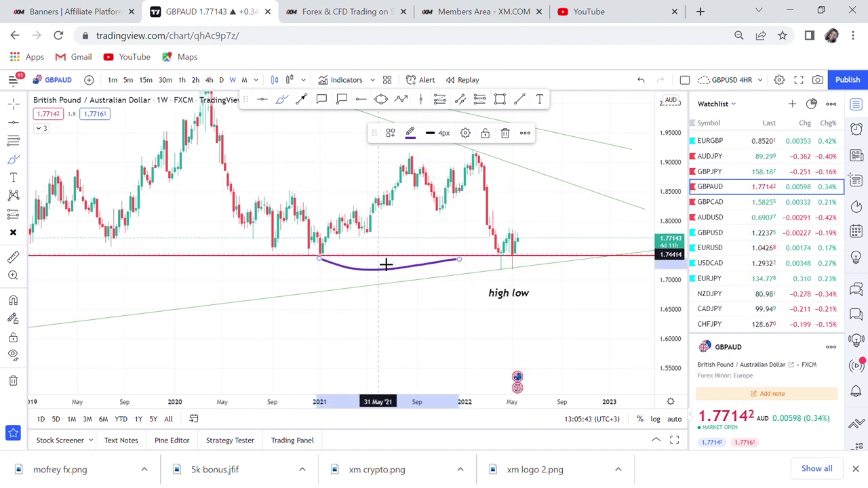
mouse_move(447, 148)
left_mouse_down()
mouse_move(489, 143)
mouse_move(492, 156)
mouse_move(465, 165)
mouse_move(467, 153)
left_mouse_up()
left_click(262, 100)
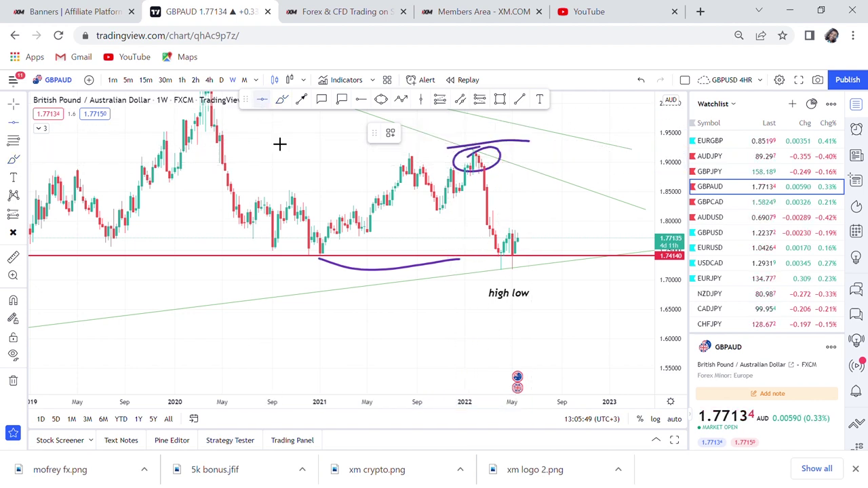
left_click(341, 144)
key("Delete")
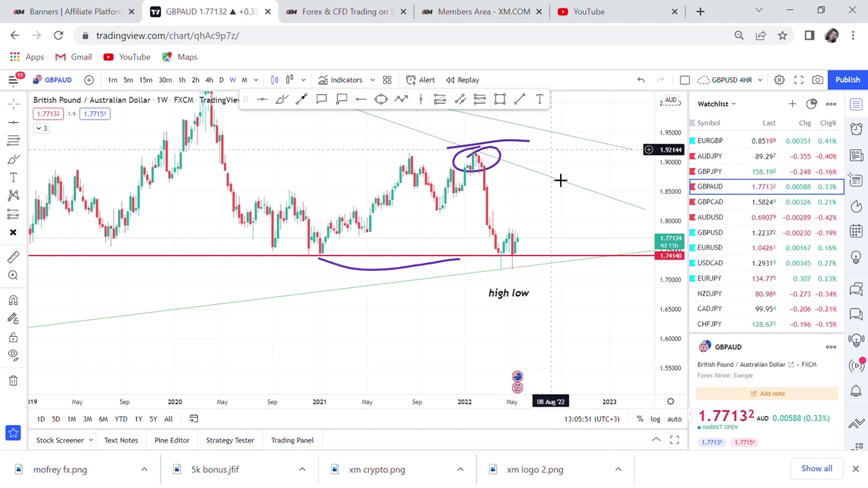
Delete the brushed circle around the early 2022 high and the brush stroke above it
left_click_drag(543, 238, 540, 256)
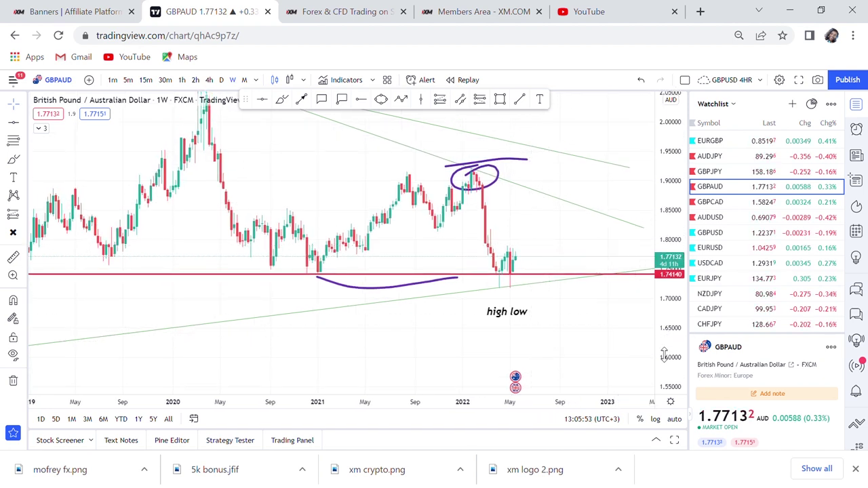
left_click_drag(665, 357, 665, 319)
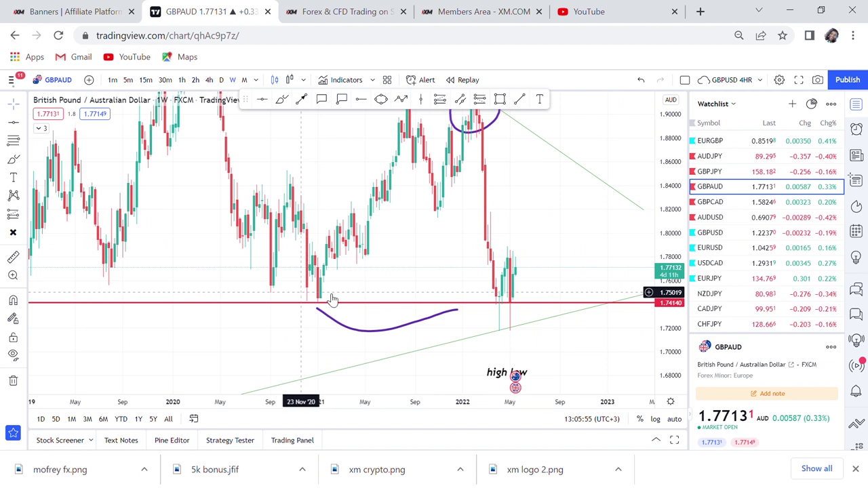
left_click_drag(545, 238, 510, 274)
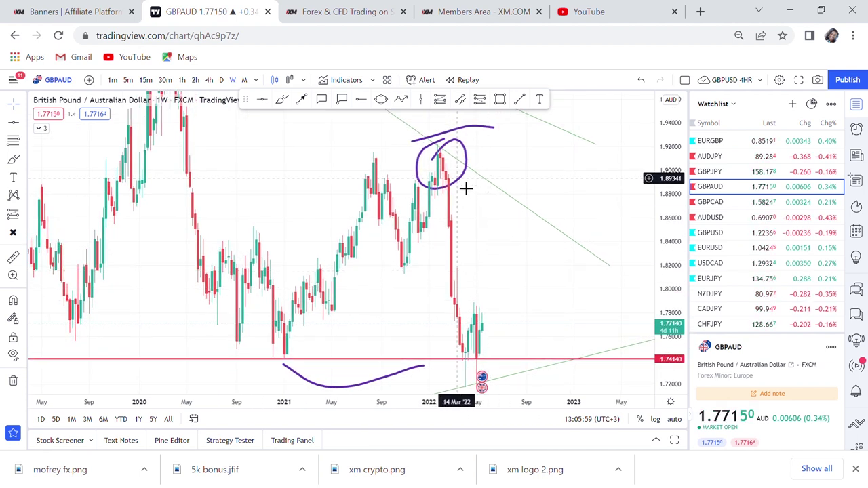
left_click(464, 184)
key("Delete")
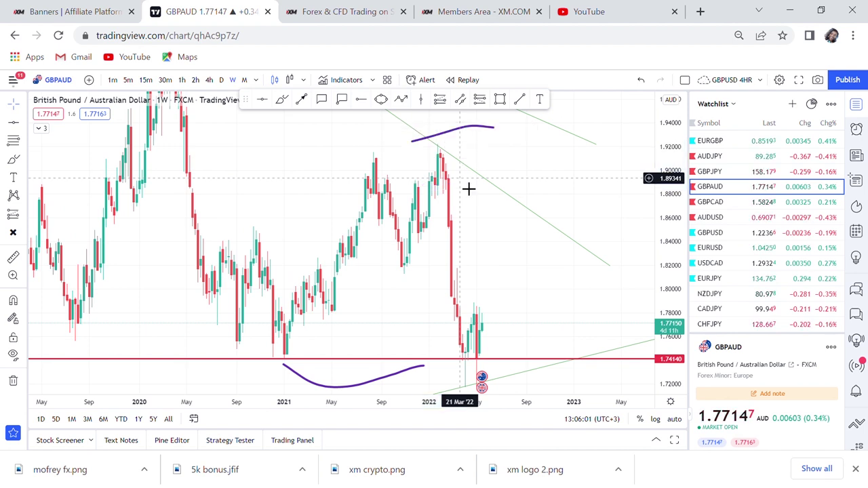
key("Delete")
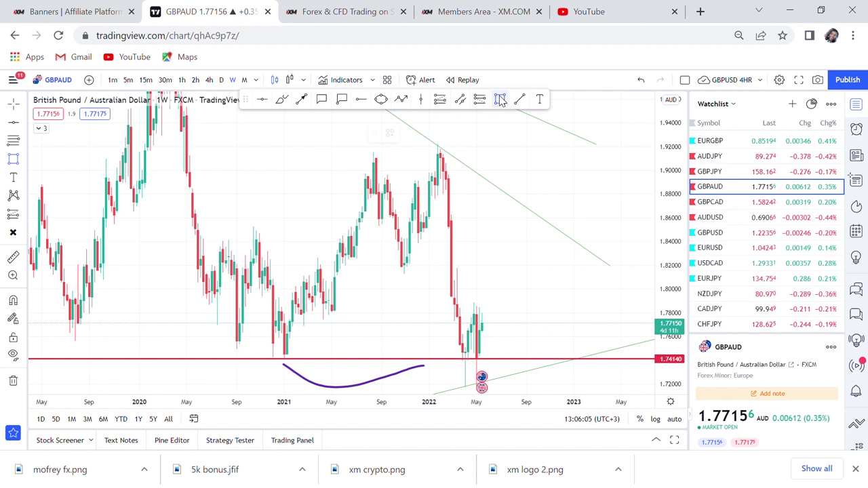
Draw a thin rectangle zone across the mid-2021 and early 2022 highs near 1.92
left_click_drag(338, 144, 527, 153)
left_click(499, 270)
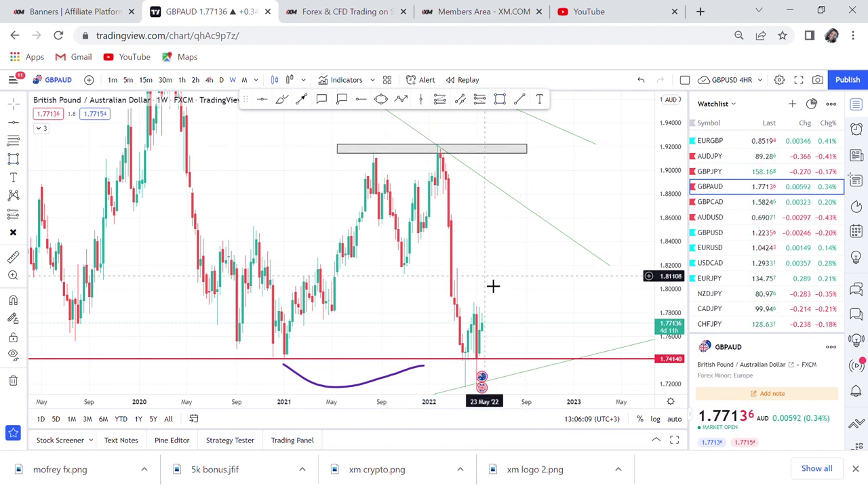
Delete the brushed curve beneath the 1.74140 support line
left_click_drag(515, 266, 441, 226)
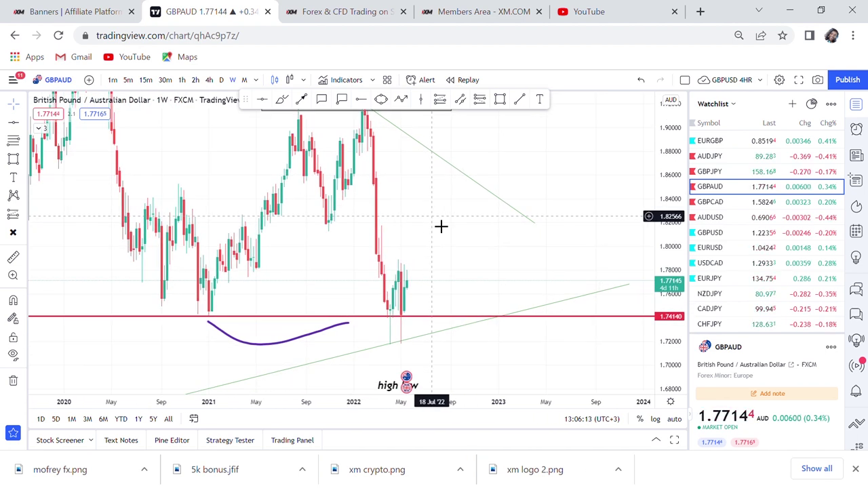
left_click(283, 346)
key("Delete")
Place a horizontal line at about 1.78921, along the high between the two 2022 lows
scroll(288, 353, "up", 5)
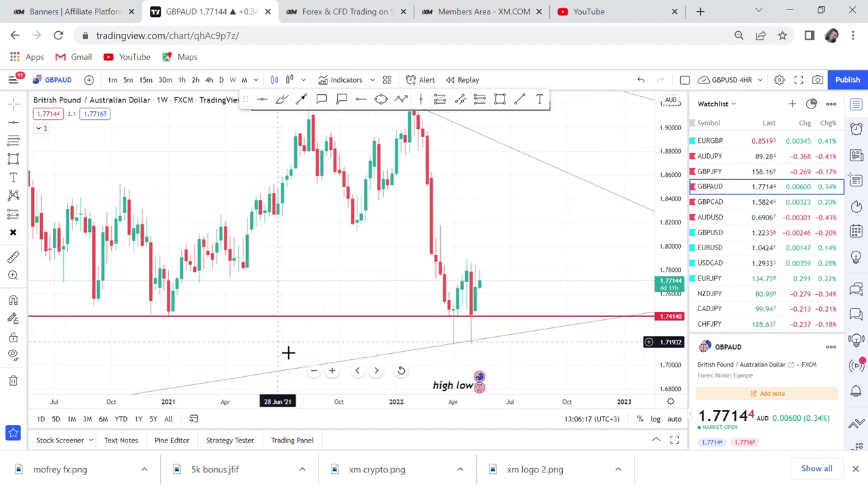
left_click_drag(587, 314, 477, 264)
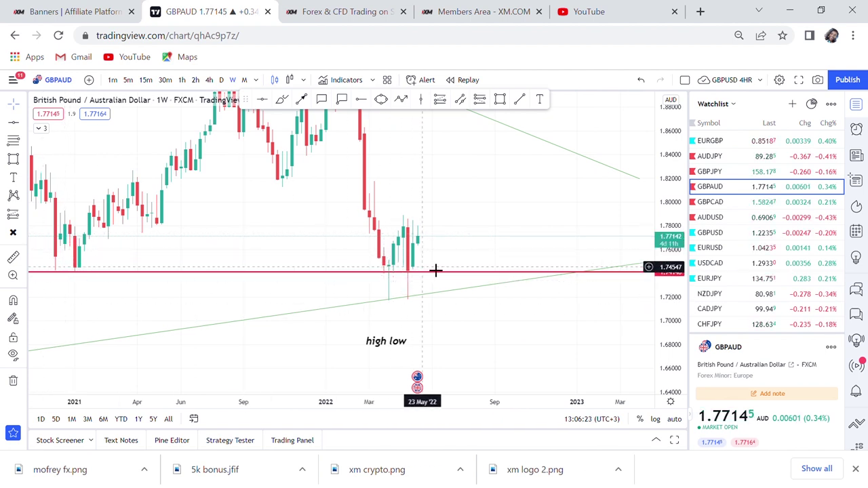
scroll(383, 243, "up", 1)
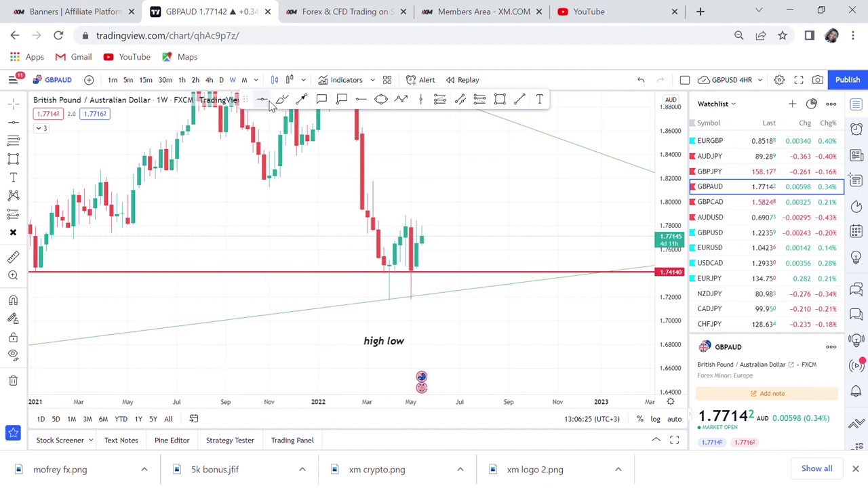
left_click(472, 224)
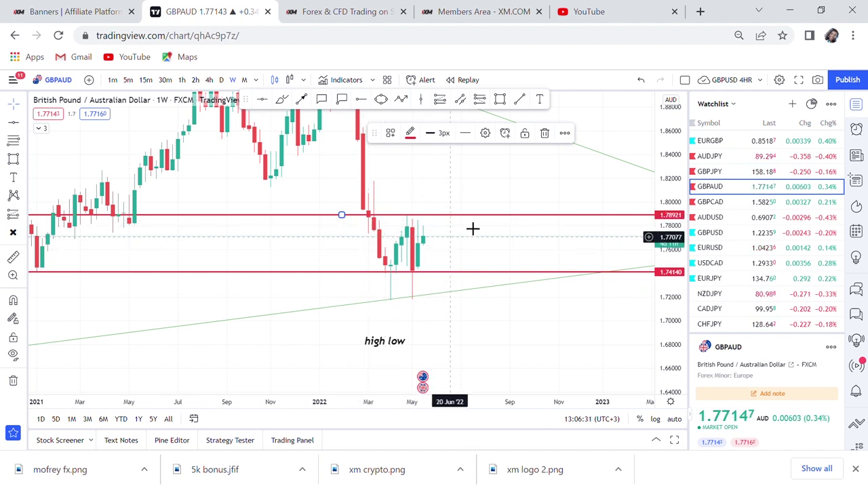
Brush marks around the two 2022 wicks below support and a tall outline across the 1.78921 line, and undo these marks
left_click_drag(504, 271, 492, 290)
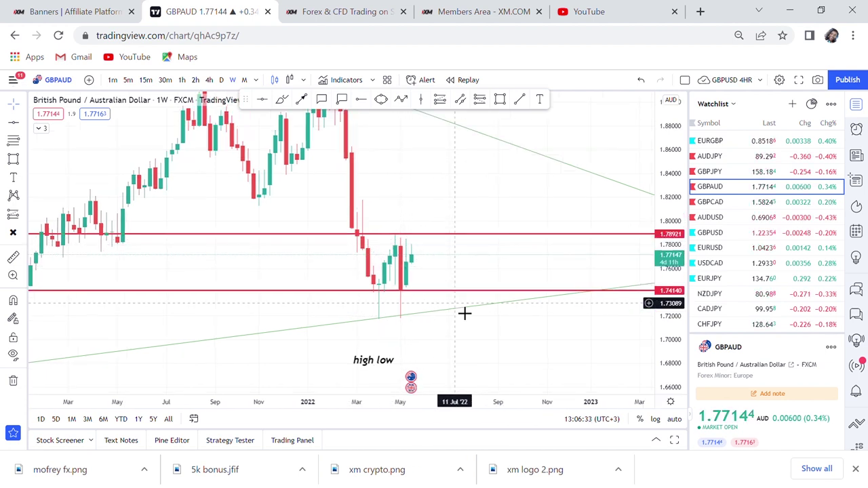
left_click(281, 99)
left_click_drag(379, 286, 379, 315)
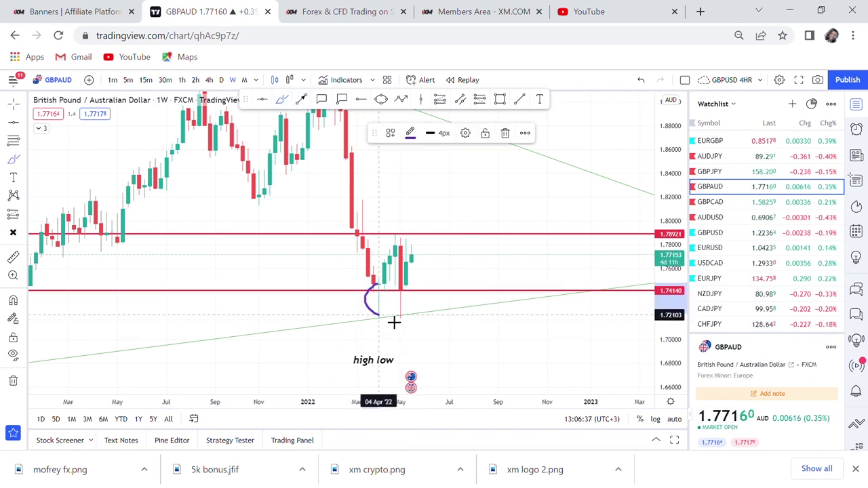
mouse_move(417, 290)
left_mouse_down()
mouse_move(410, 298)
mouse_move(418, 303)
left_mouse_up()
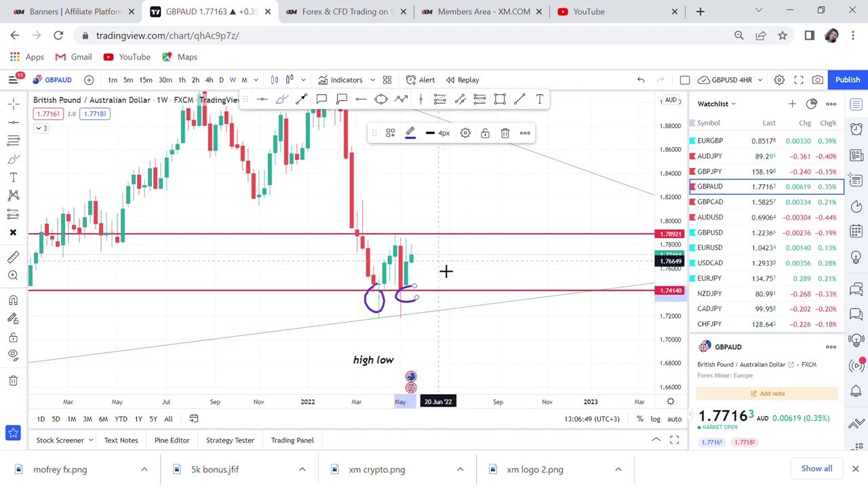
mouse_move(428, 252)
left_mouse_down()
mouse_move(428, 219)
mouse_move(452, 228)
mouse_move(444, 264)
left_mouse_up()
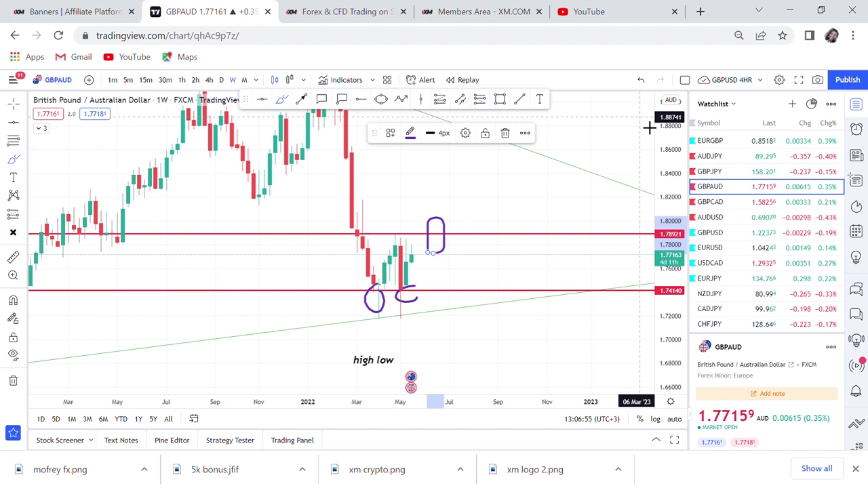
left_click(641, 80)
left_click(641, 80)
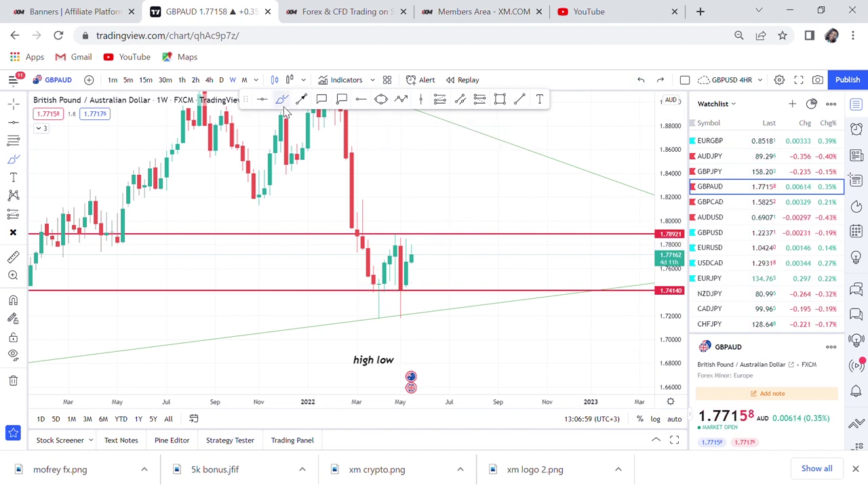
left_click(262, 101)
left_click(341, 306)
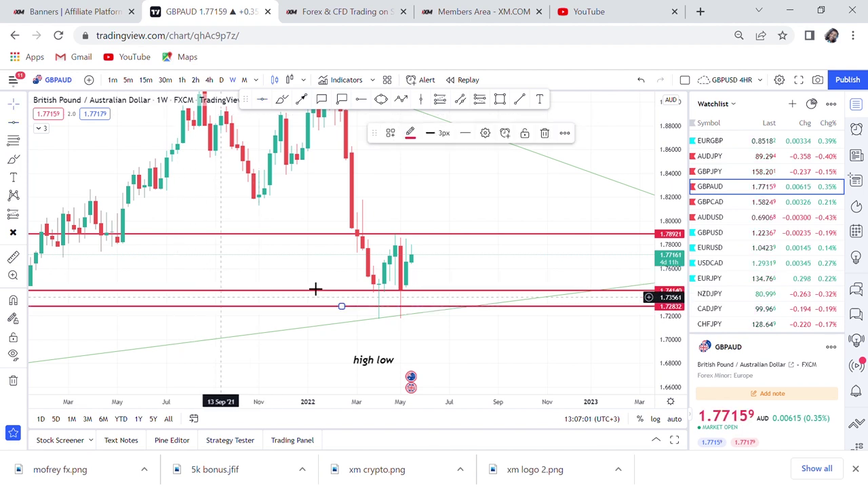
left_click(545, 134)
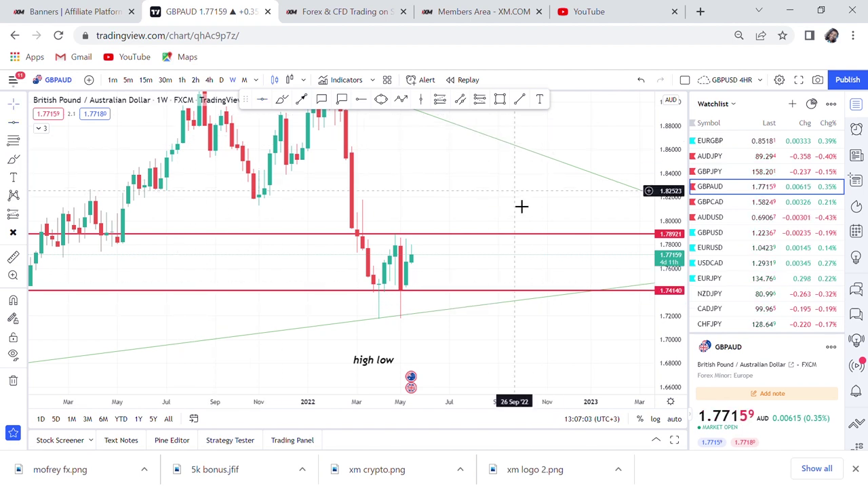
Extend the rectangle zone over the 2021 and 2022 highs forward in time to about March 2023
left_click_drag(512, 210, 508, 310)
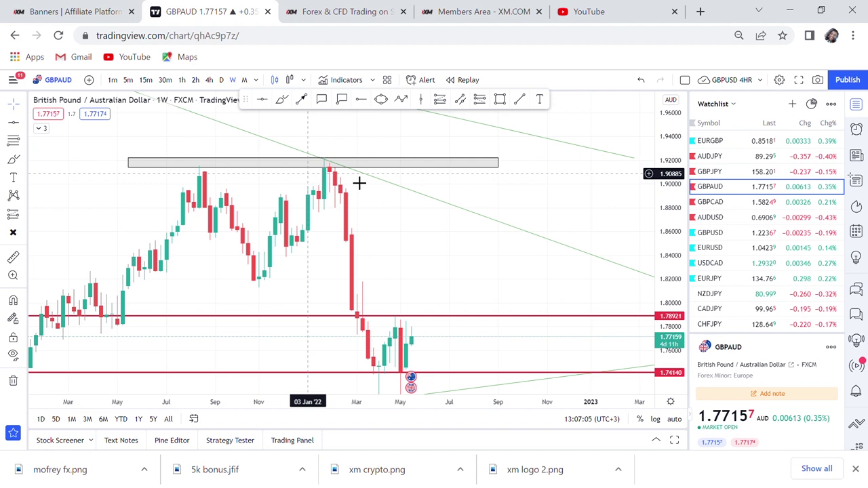
left_click_drag(500, 164, 645, 163)
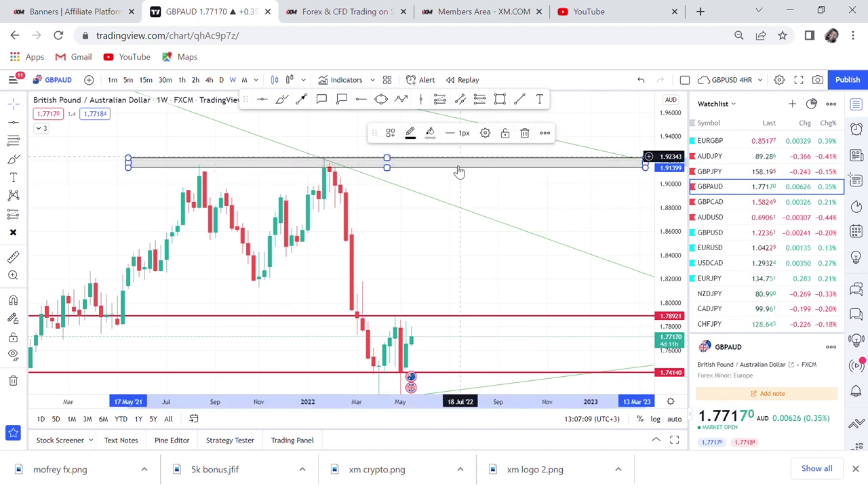
Add a "1st bottom" callout pointing to the first 2022 low on the 1.74140 support line
left_click_drag(535, 277, 528, 207)
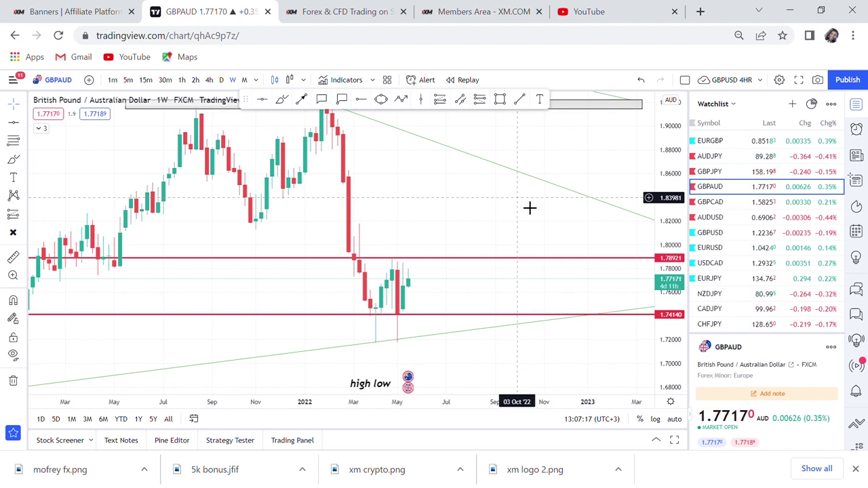
left_click_drag(533, 221, 543, 239)
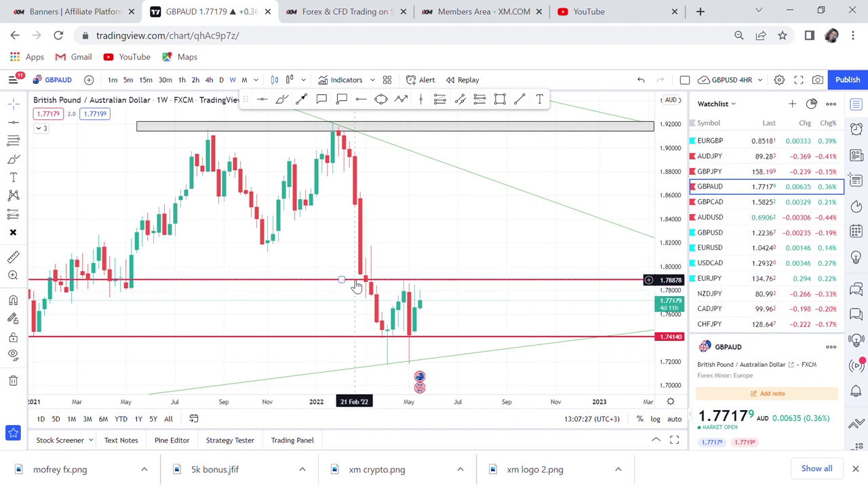
scroll(539, 285, "up", 3)
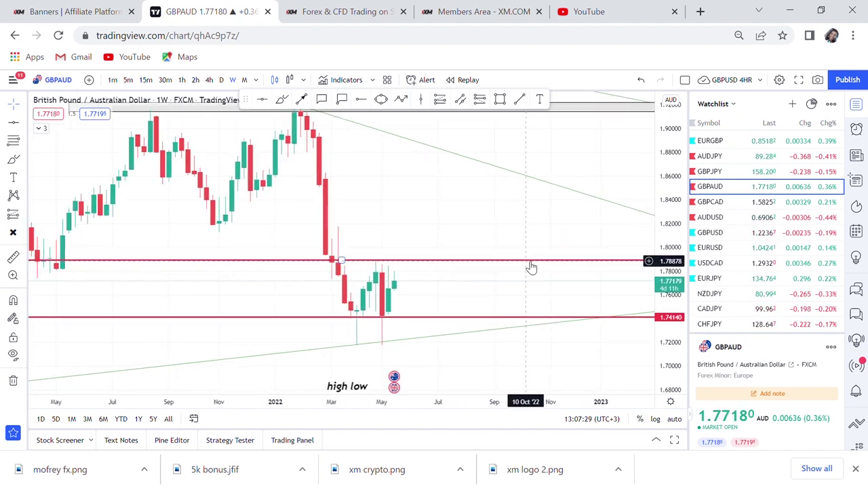
left_click(322, 99)
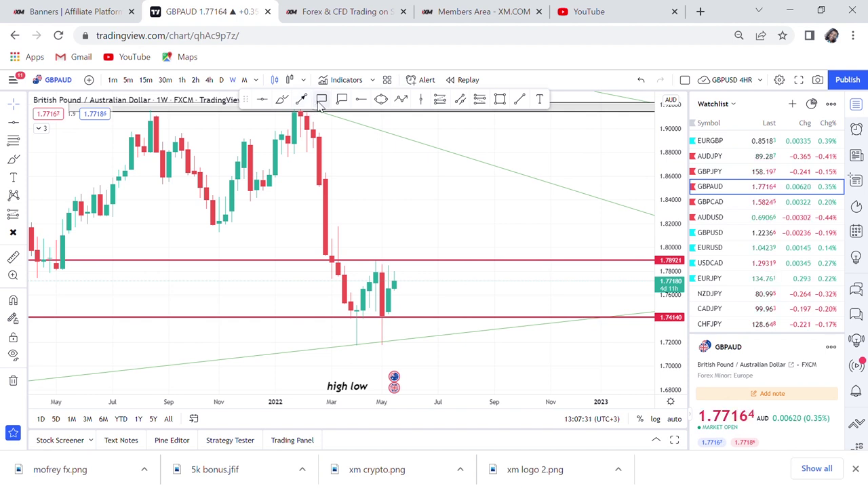
left_click(351, 317)
left_click(290, 346)
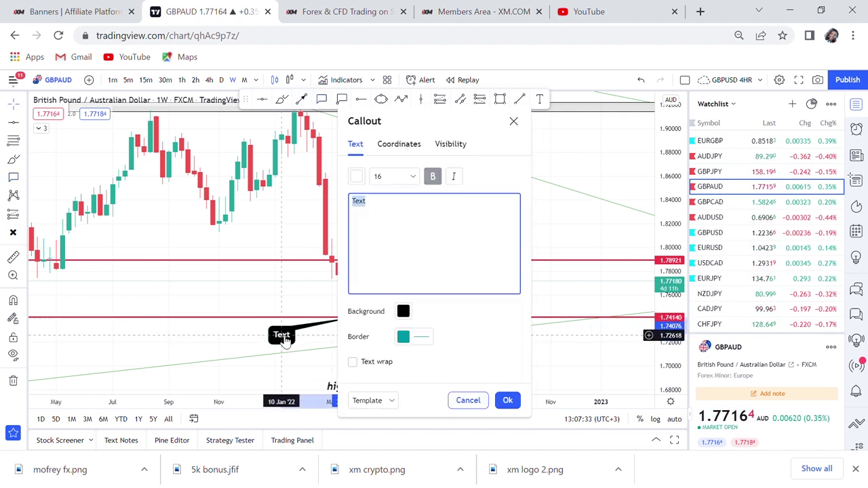
type("tst bottom")
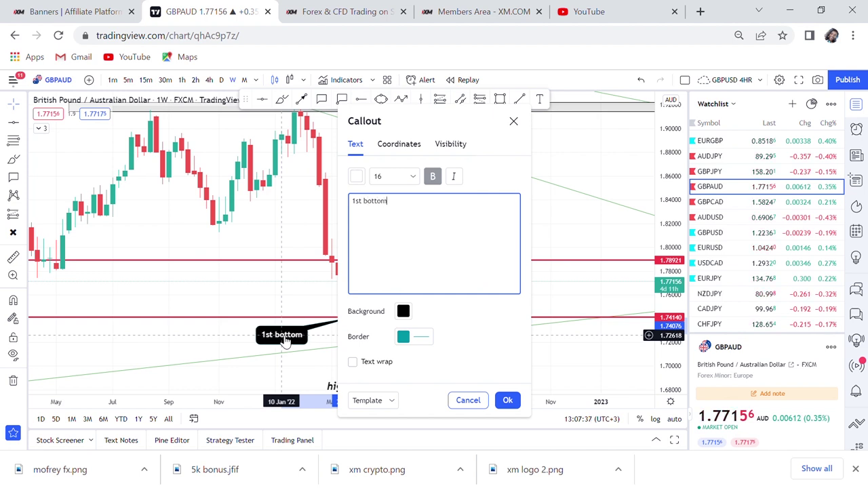
left_click(210, 337)
Add a "2nd bottom" callout pointing to the May 2022 low on the support line
left_click(321, 100)
left_click(388, 319)
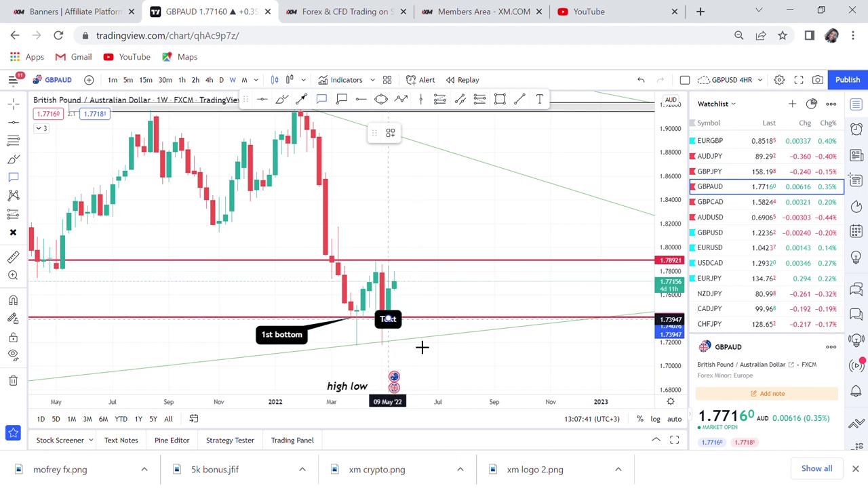
left_click(431, 353)
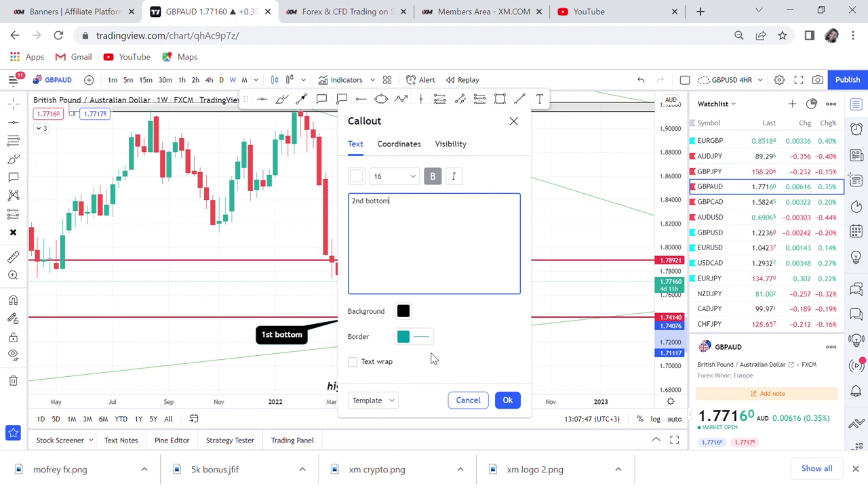
left_click(591, 369)
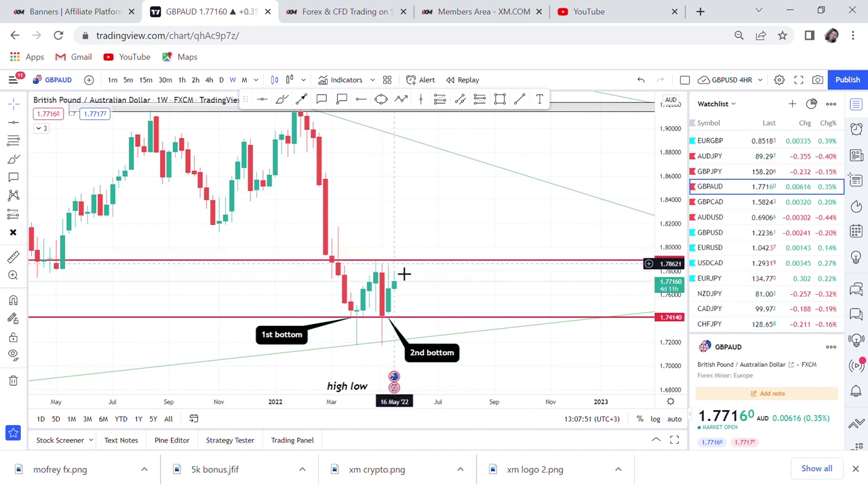
Draw a projected price path rising from the 1.78921 line to about 1.80, retesting the line, and climbing to the rectangle zone near 1.92
left_click_drag(440, 272, 442, 292)
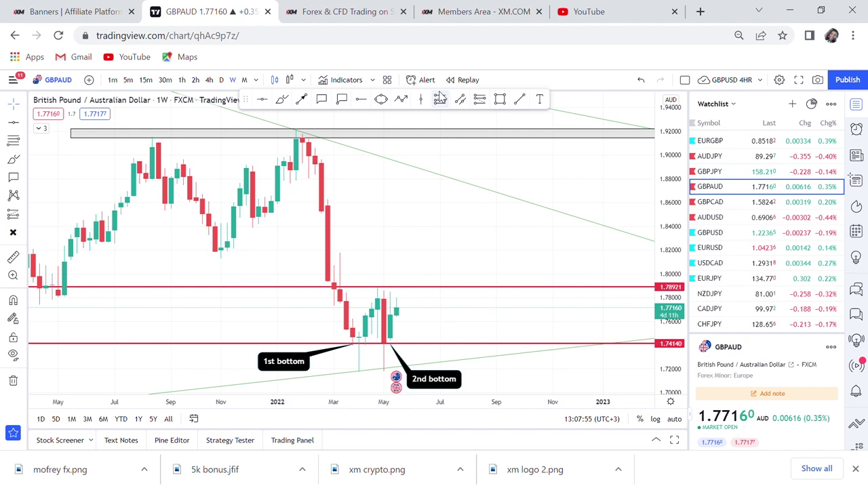
left_click(402, 101)
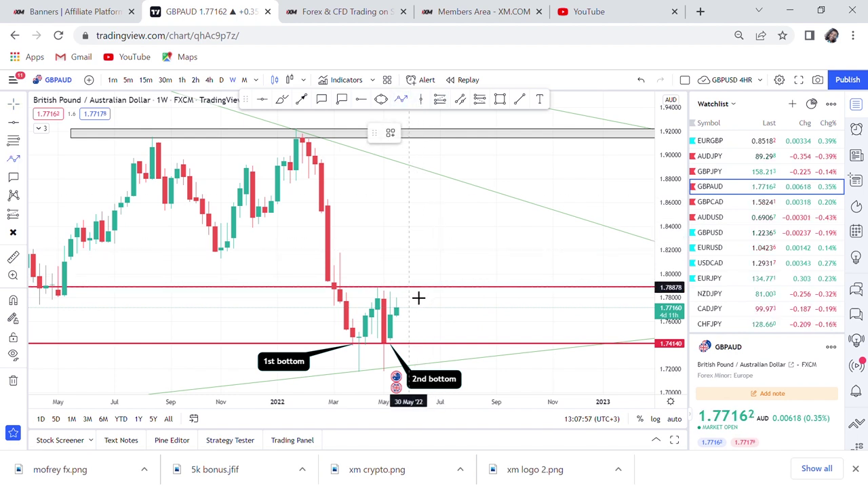
left_click(409, 288)
left_click(415, 269)
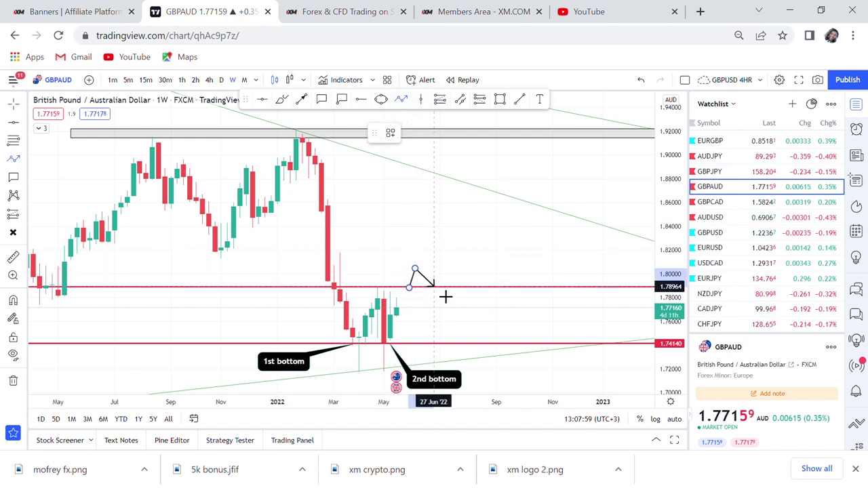
left_click(434, 288)
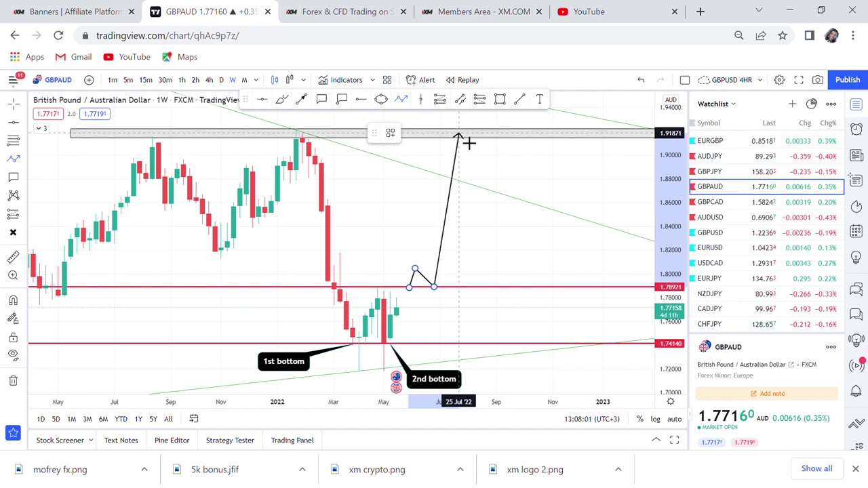
left_click(459, 136)
left_click(492, 188)
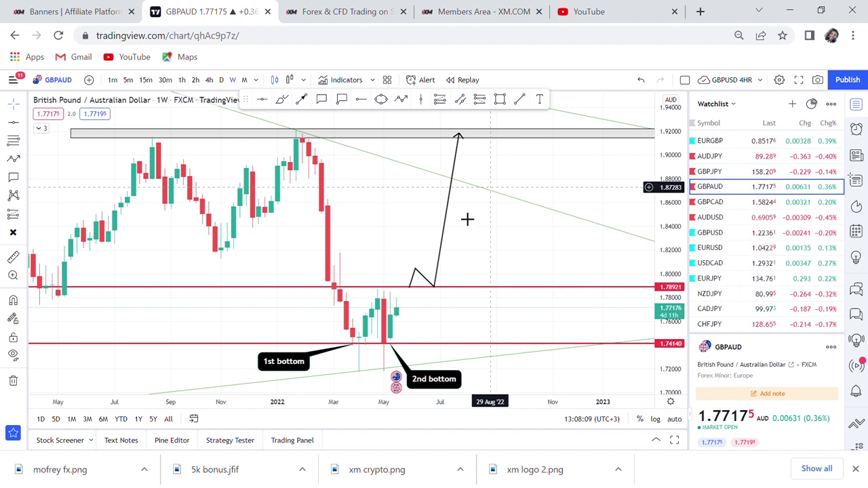
Add a "neckline" text label just above the 1.78921 line, over the April 2022 candles
left_click(540, 99)
left_click(381, 285)
type("neckline")
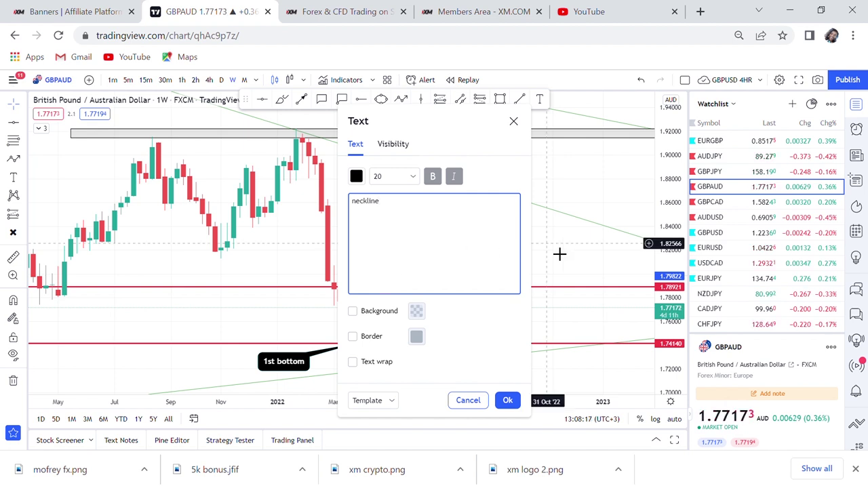
left_click(560, 252)
mouse_move(397, 281)
left_mouse_down()
mouse_move(371, 280)
mouse_move(384, 279)
left_mouse_up()
left_click_drag(484, 262, 450, 285)
Measure the price distance from the neckline up to the top of the resistance zone
left_click(13, 257)
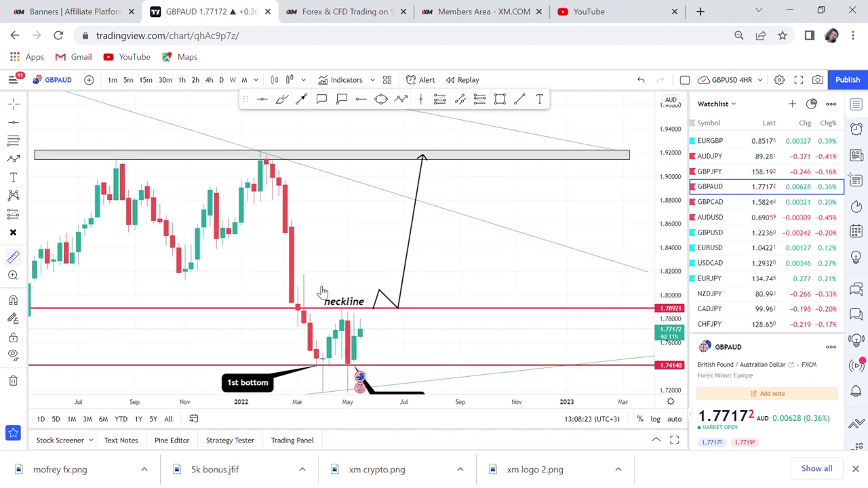
left_click(388, 319)
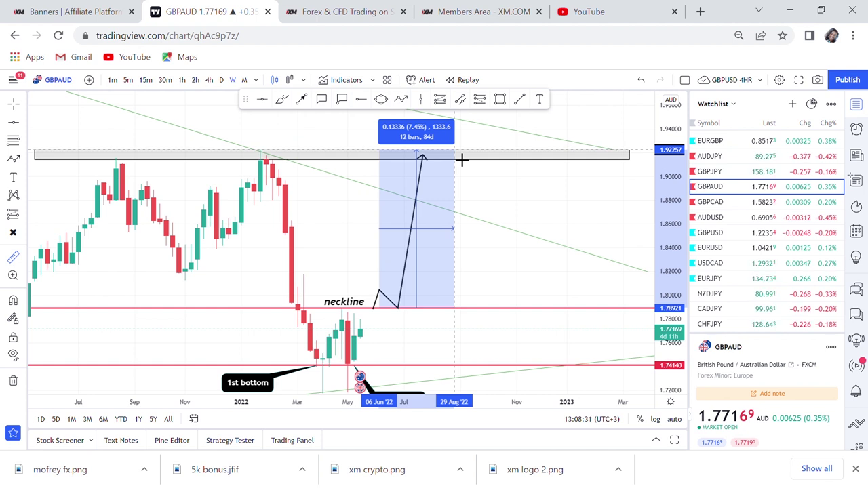
left_click(545, 223)
left_click_drag(545, 224, 540, 179)
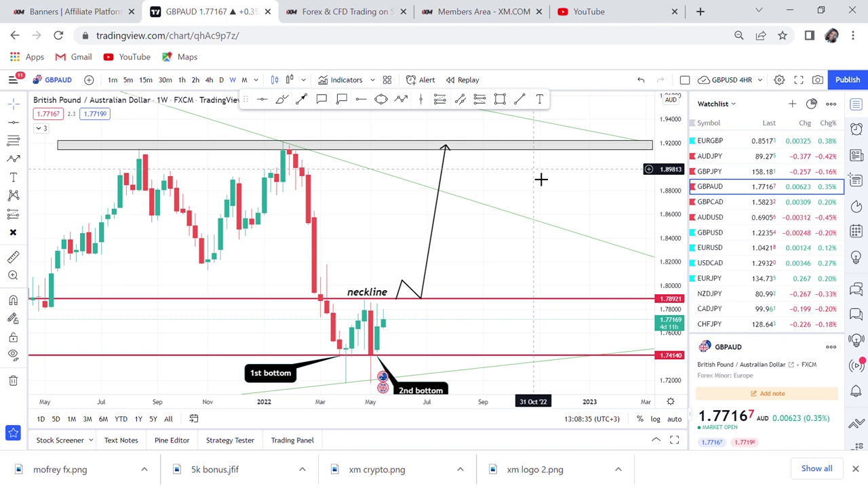
Shift the projected price path slightly later and lower its tip to the descending trendline at about 1.88
left_click(450, 161)
left_click_drag(450, 161, 435, 202)
left_click_drag(433, 240, 456, 193)
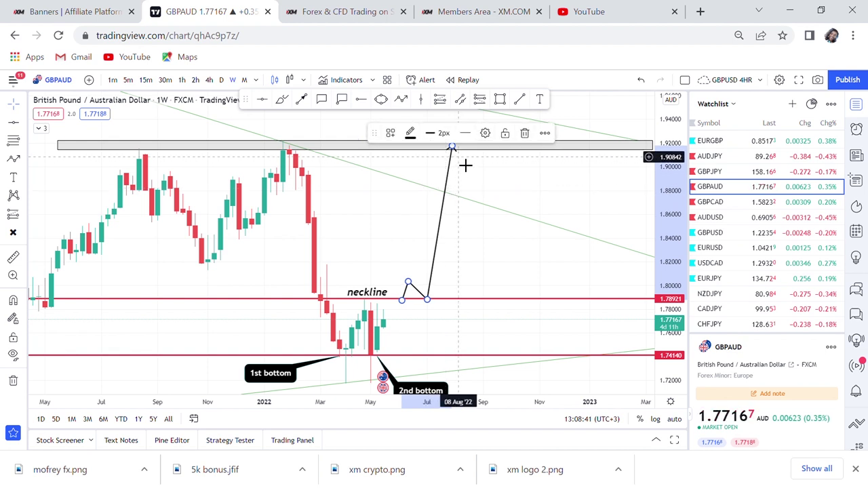
left_click_drag(453, 149, 446, 192)
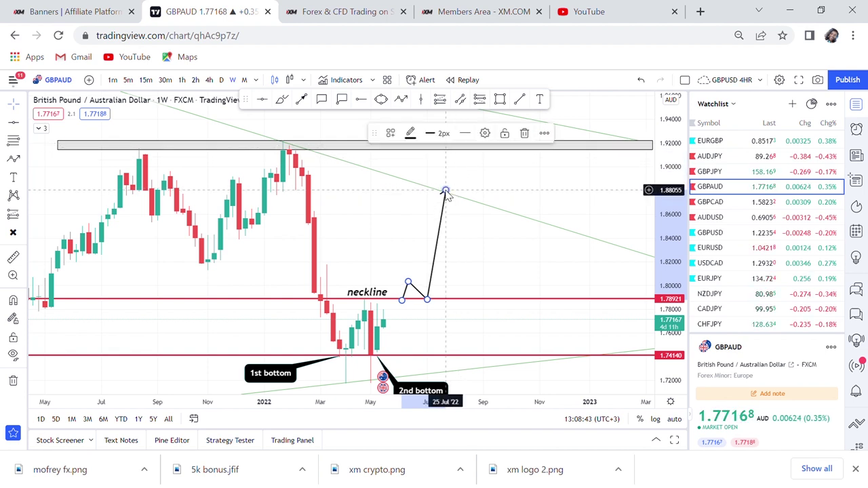
Measure the projected rise from the neckline retest up to the path's tip at the descending trendline
left_click(427, 301, "shift")
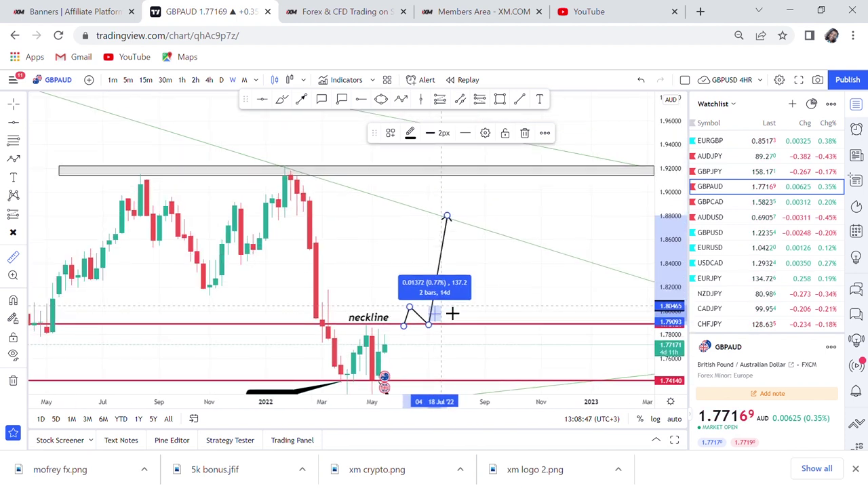
left_click(471, 225)
left_click(540, 223)
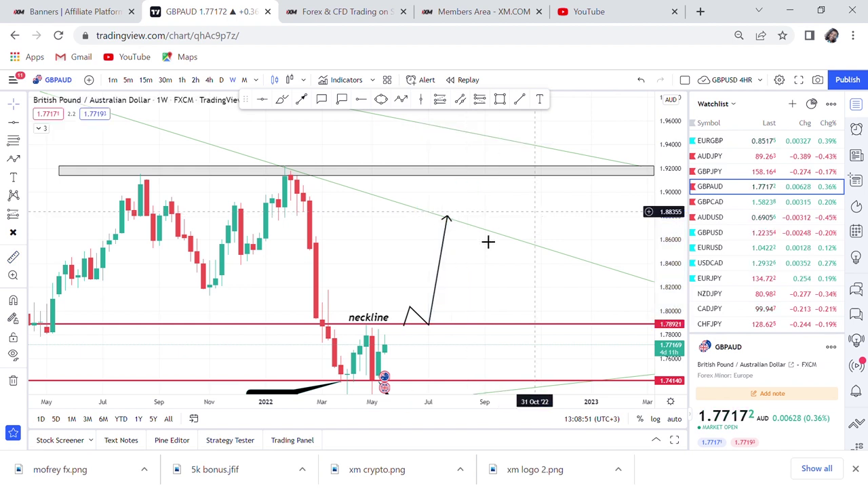
scroll(477, 292, "right", 2)
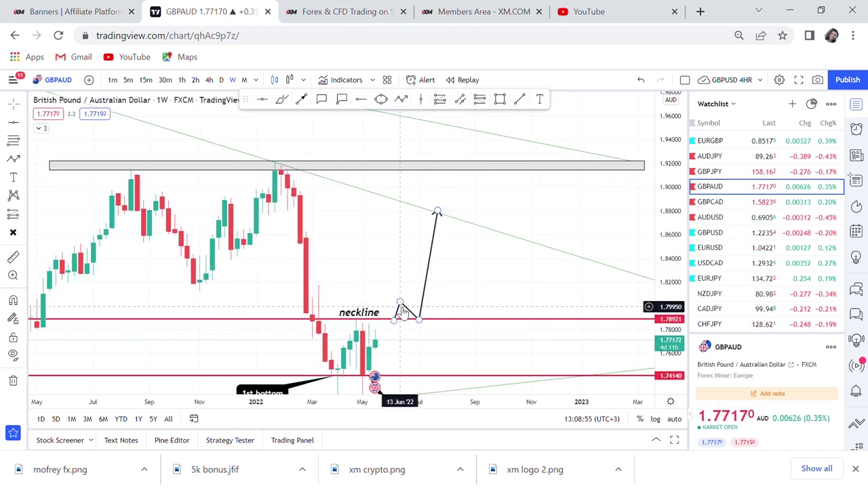
left_click(370, 314)
left_click_drag(510, 294, 529, 215)
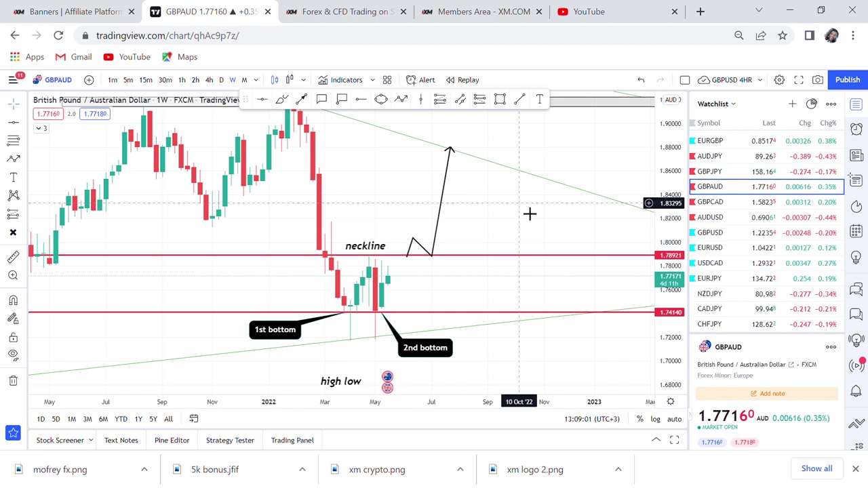
Switch the chart to the daily timeframe and examine the double bottom between the 1.74140 and 1.78921 lines
left_click(221, 81)
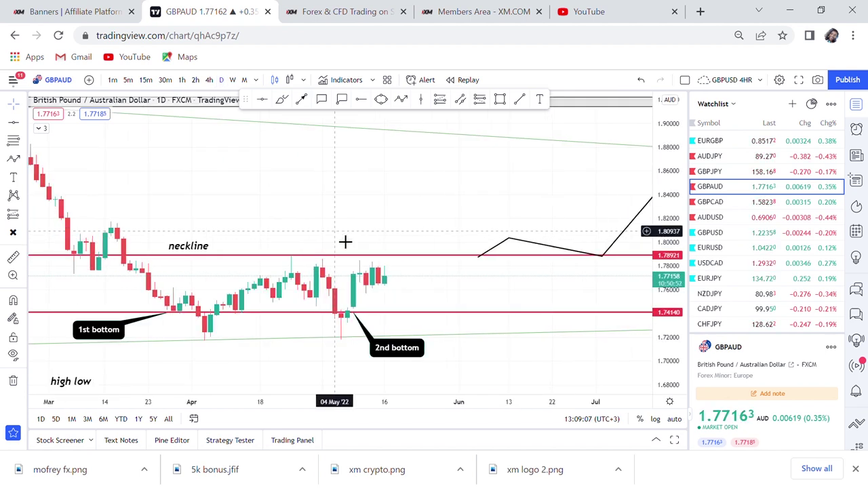
scroll(345, 243, "down", 5)
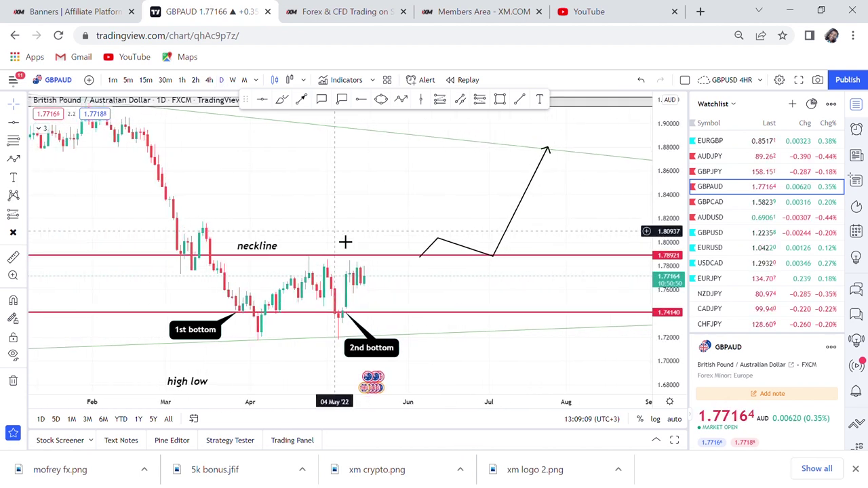
left_click_drag(345, 242, 459, 234)
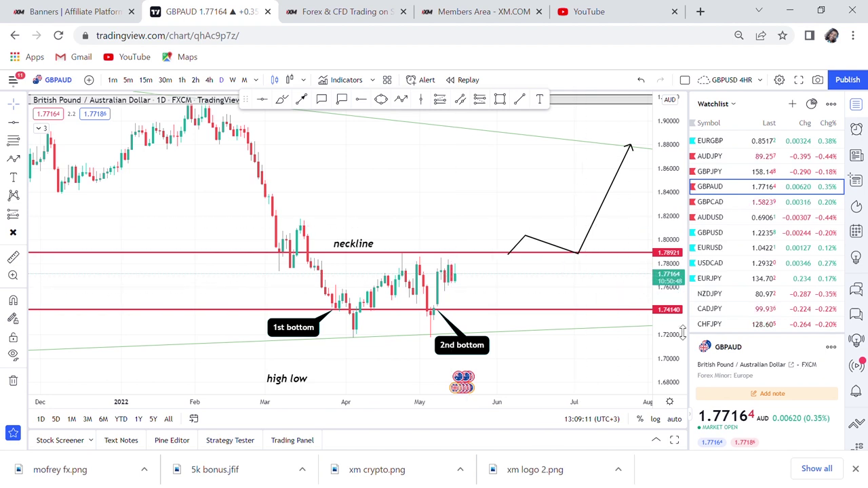
left_click_drag(683, 336, 677, 306)
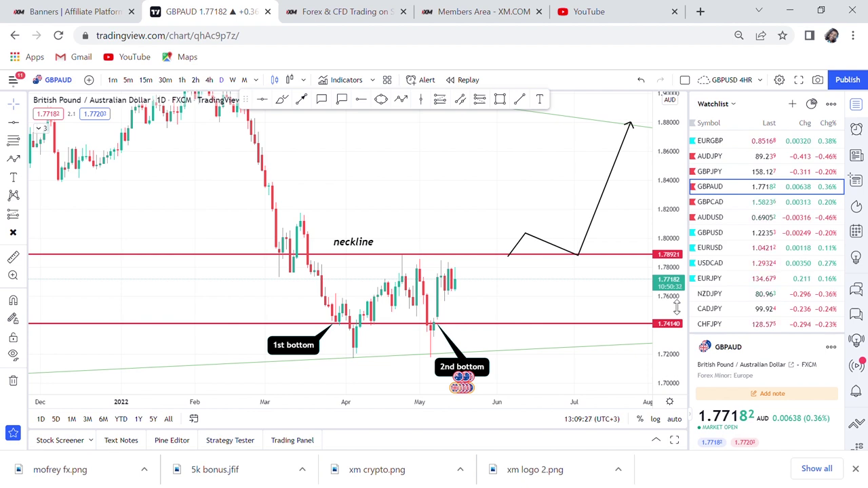
left_click_drag(603, 310, 601, 279)
left_click_drag(662, 330, 661, 366)
left_click_drag(585, 240, 584, 194)
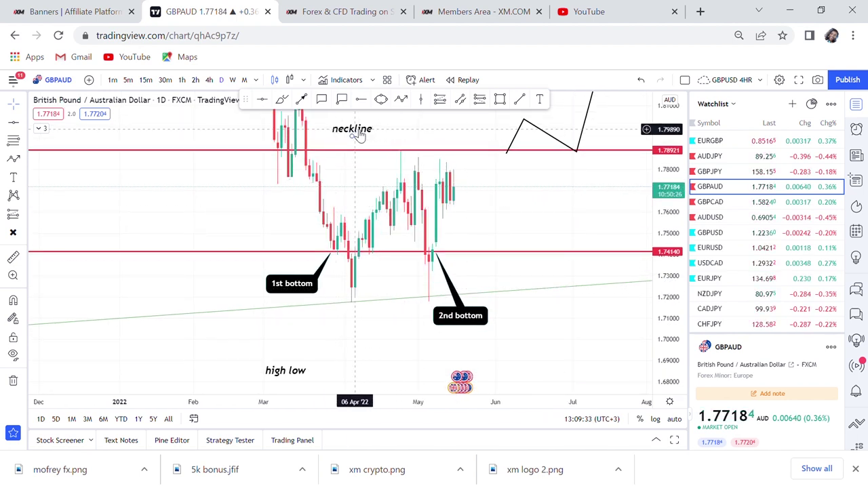
Circle the April low, the May low and the April high at the neckline with the Brush
left_click(281, 101)
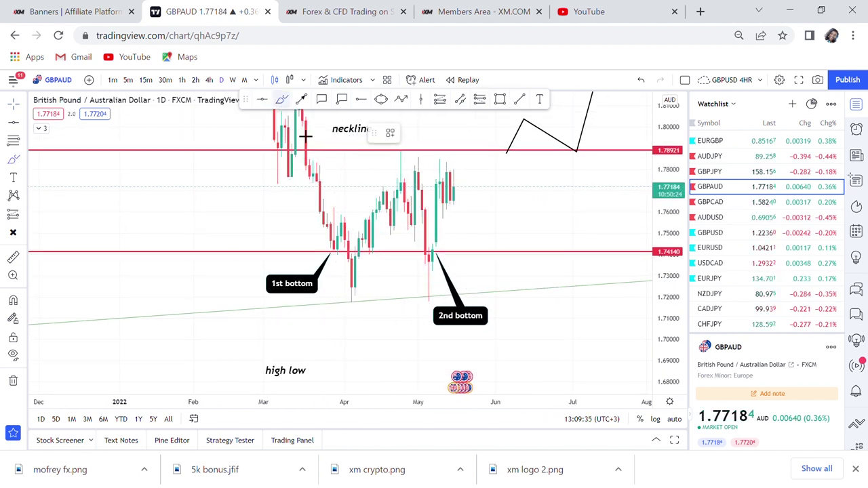
mouse_move(352, 270)
left_mouse_down()
mouse_move(374, 332)
mouse_move(358, 270)
left_mouse_up()
mouse_move(449, 277)
left_mouse_down()
mouse_move(435, 324)
mouse_move(468, 273)
left_mouse_up()
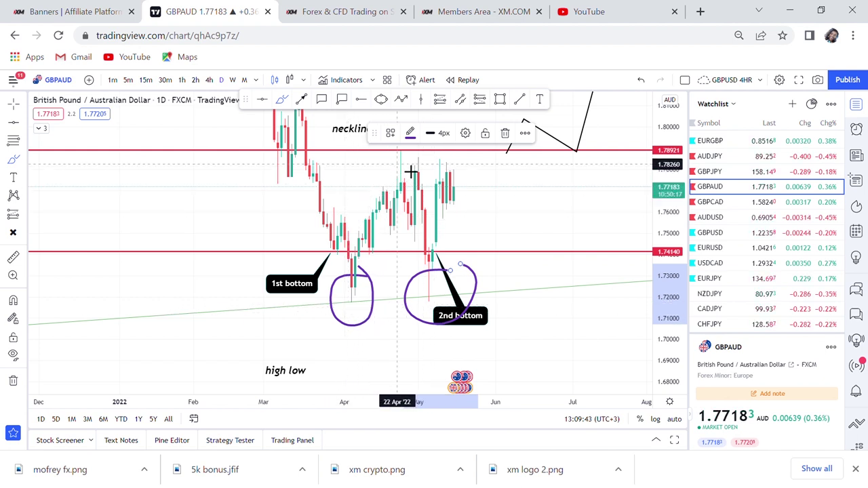
mouse_move(378, 158)
left_mouse_down()
mouse_move(407, 155)
mouse_move(415, 165)
left_mouse_up()
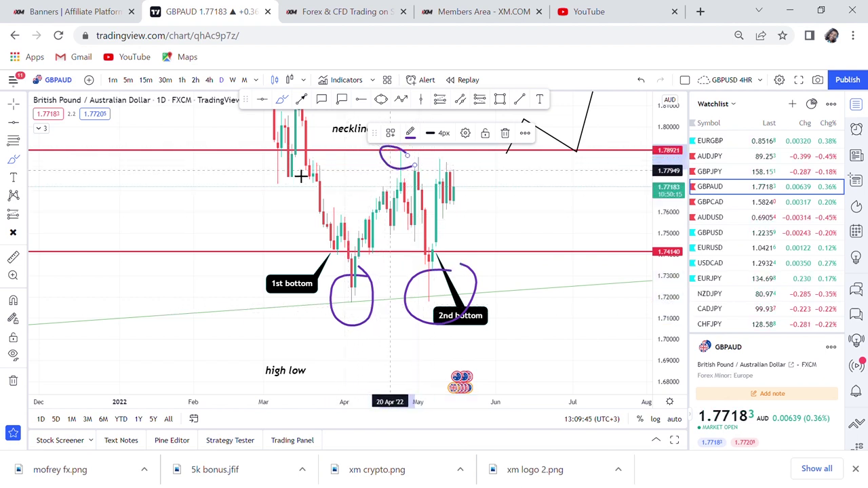
left_click(263, 101)
left_click(185, 210)
key("Delete")
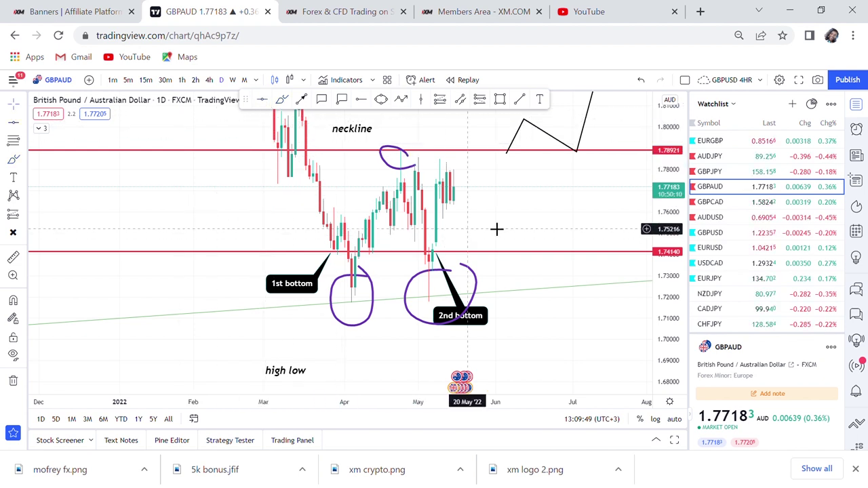
Draw a narrow rectangle across the neckline in late May 2022, from about 1.777 to 1.80
left_click_drag(505, 216, 431, 261)
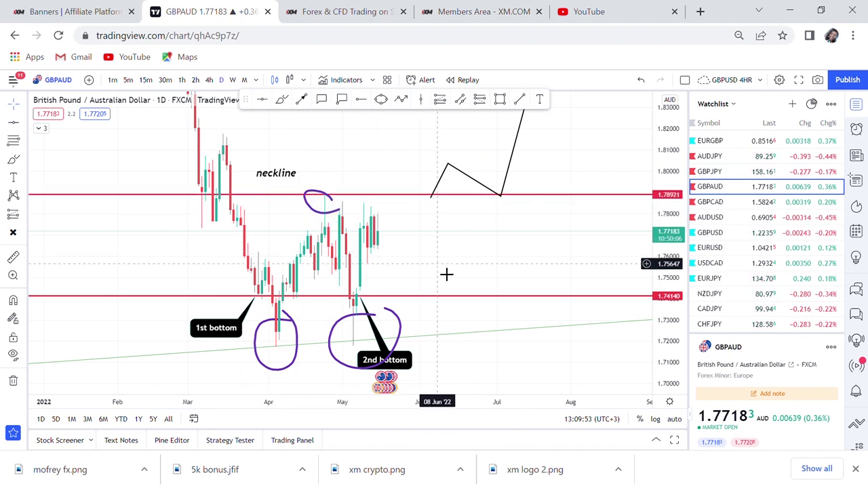
left_click_drag(446, 276, 459, 194)
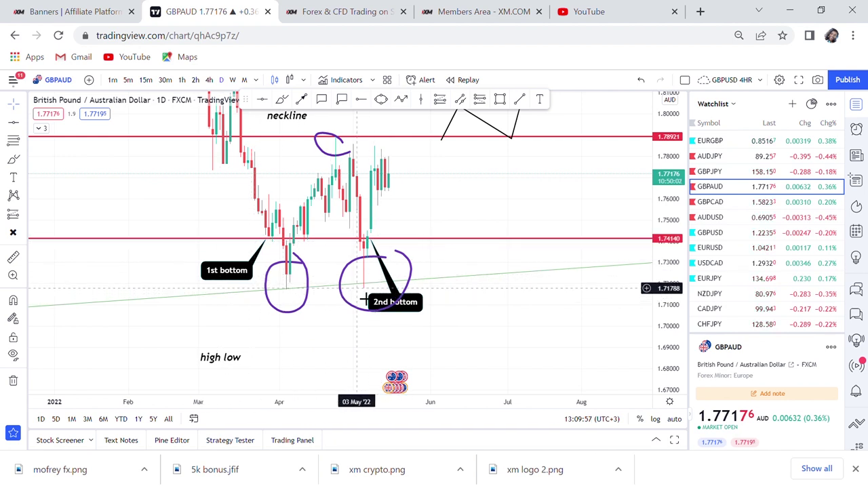
left_click_drag(492, 222, 524, 313)
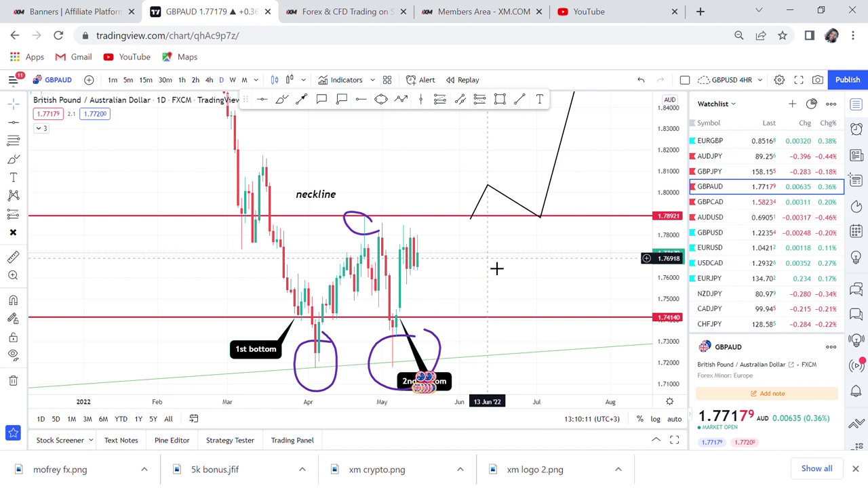
left_click_drag(497, 269, 492, 215)
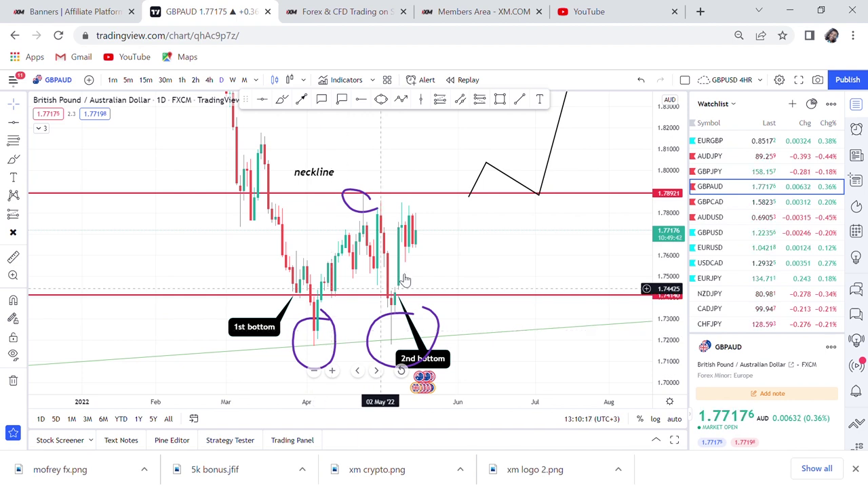
left_click(500, 101)
mouse_move(445, 220)
left_mouse_down()
mouse_move(441, 179)
mouse_move(459, 182)
left_mouse_up()
left_click(483, 268)
Place a horizontal ray at 1.81760 starting around 22 Feb 2022 to mark the March 2022 swing high
left_click_drag(483, 268, 504, 373)
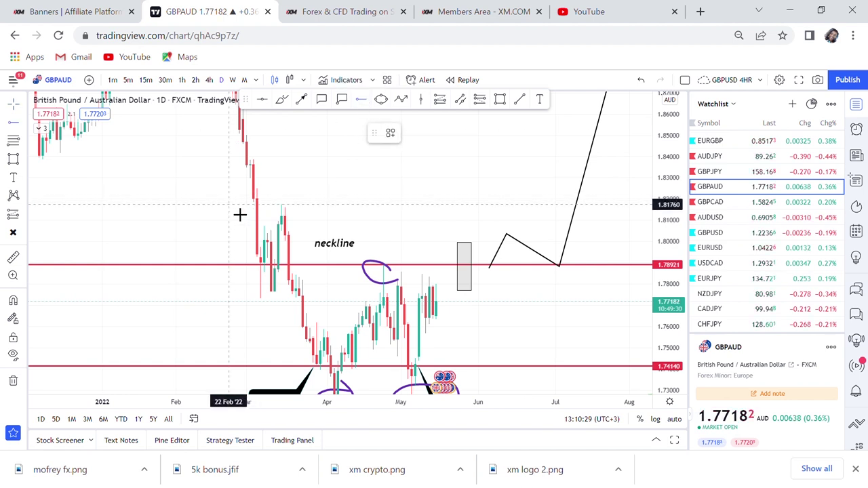
left_click(240, 214)
left_click_drag(402, 278, 393, 391)
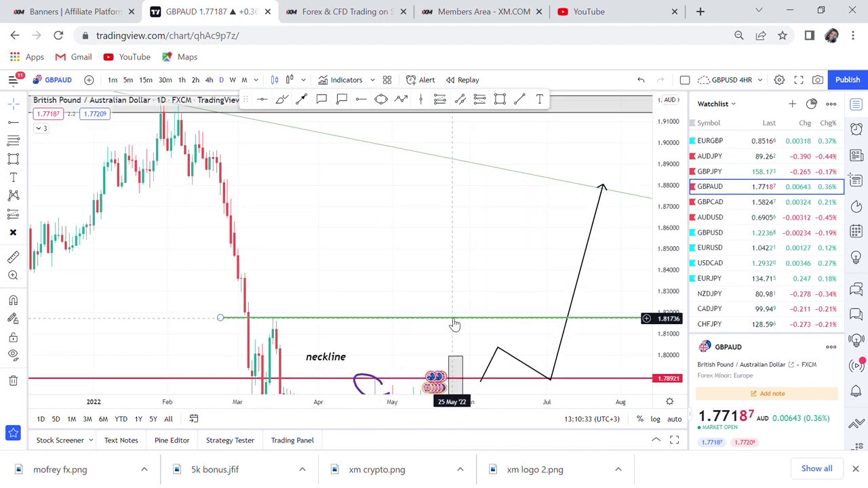
left_click_drag(479, 353, 464, 291)
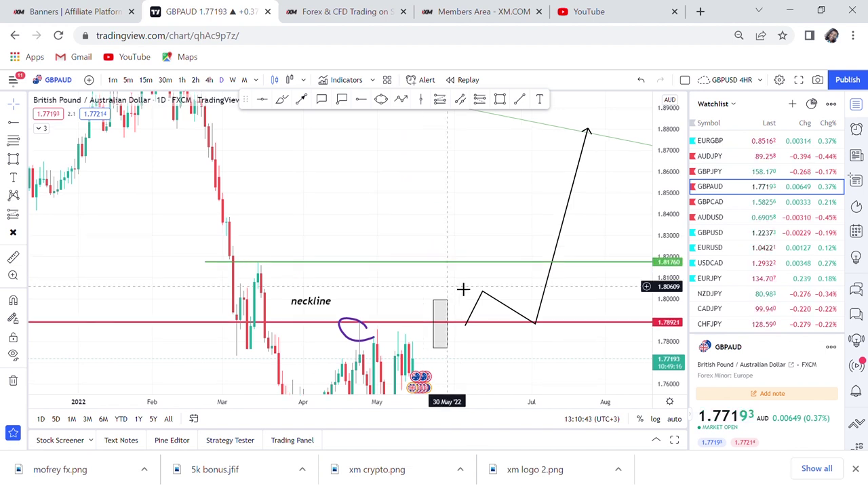
left_click_drag(518, 200, 518, 138)
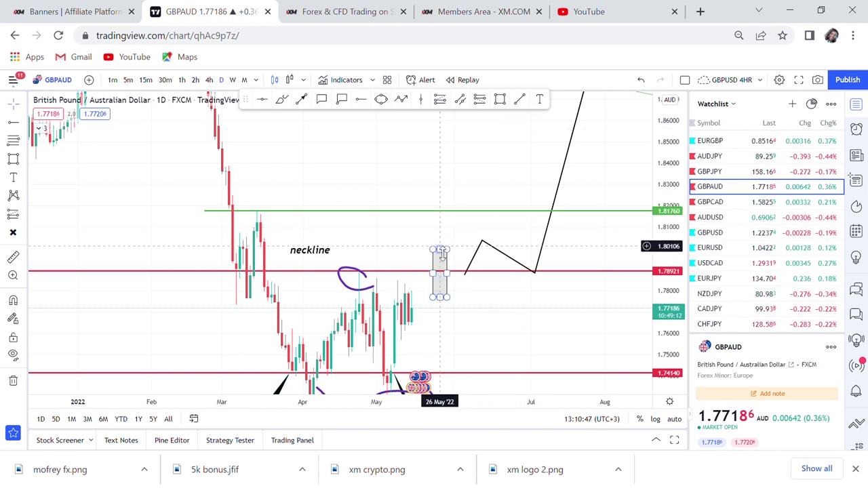
left_click_drag(415, 257, 421, 196)
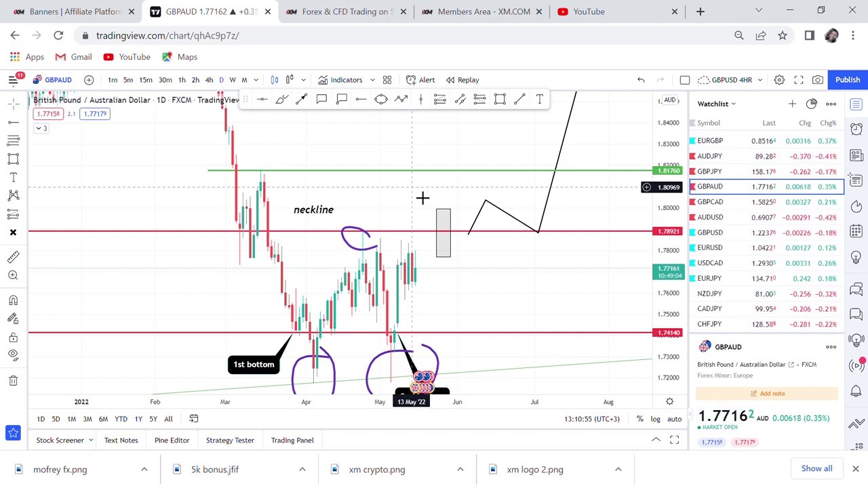
Switch the chart to the 4-hour timeframe and enlarge the area around the two bottoms
left_click(211, 80)
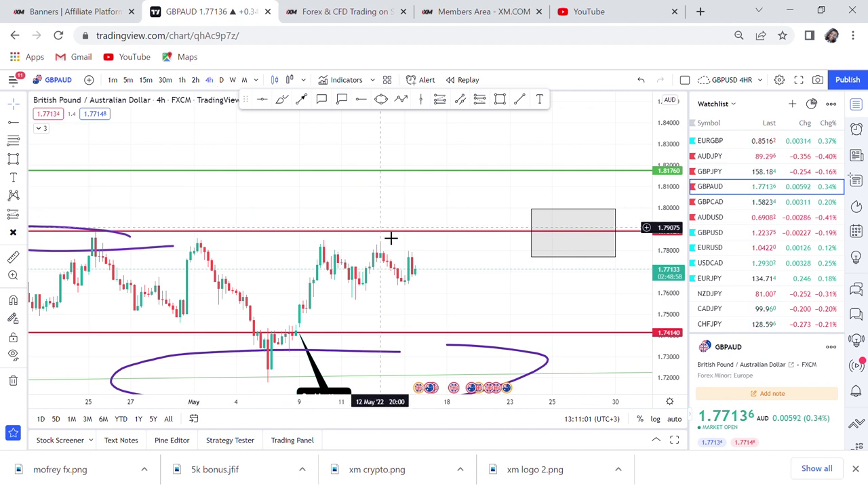
scroll(391, 238, "down", 3)
left_click_drag(233, 348, 401, 277)
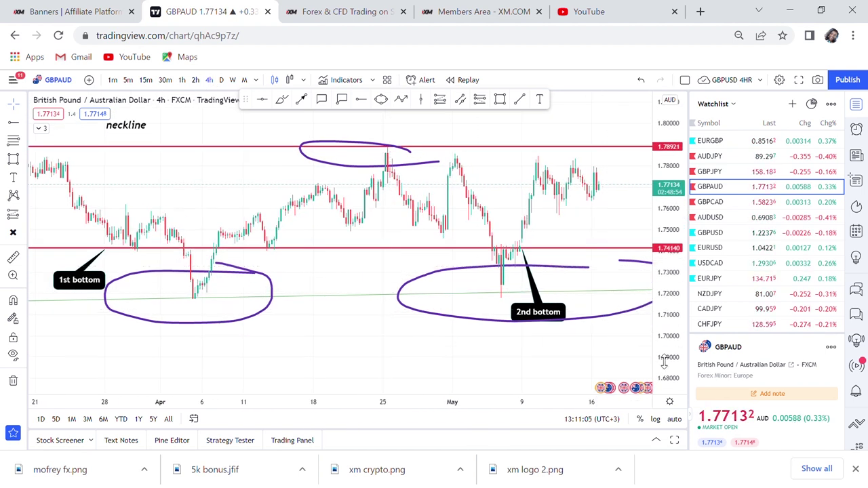
left_click_drag(664, 359, 645, 211)
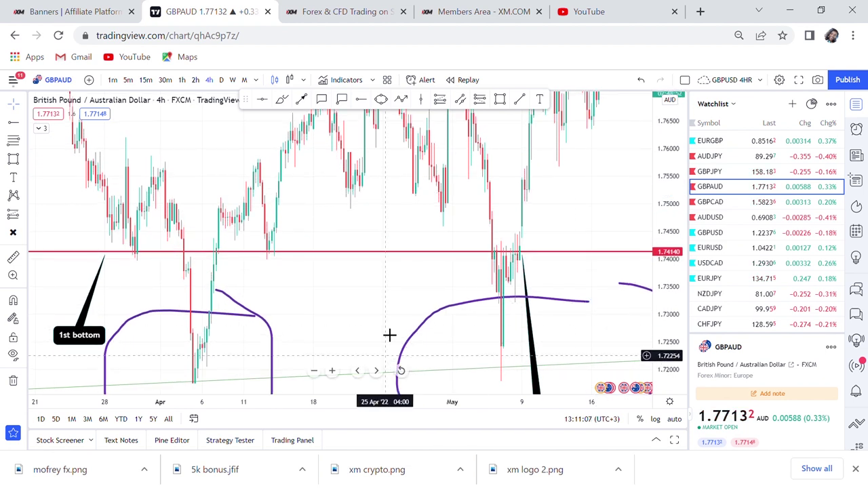
left_click_drag(389, 335, 392, 232)
Draw a horizontal line at 1.71747 along the early April 2022 low
left_click(264, 101)
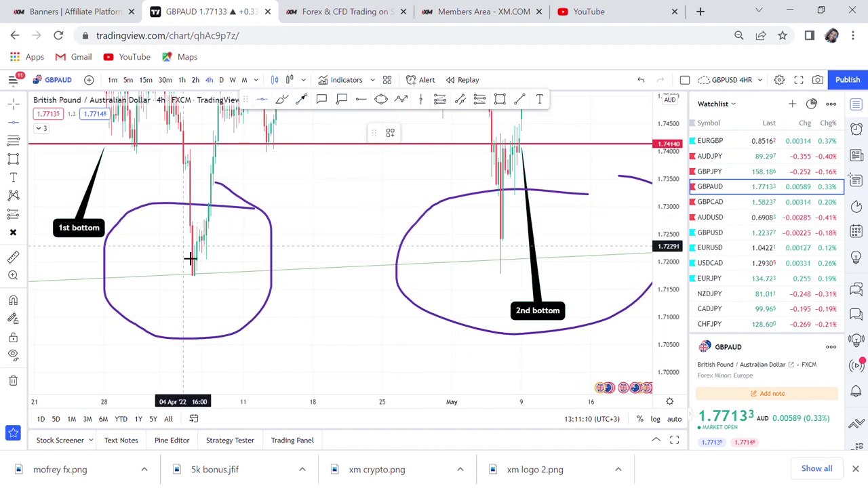
left_click(143, 275)
left_click_drag(679, 329, 645, 101)
left_click_drag(665, 275, 661, 256)
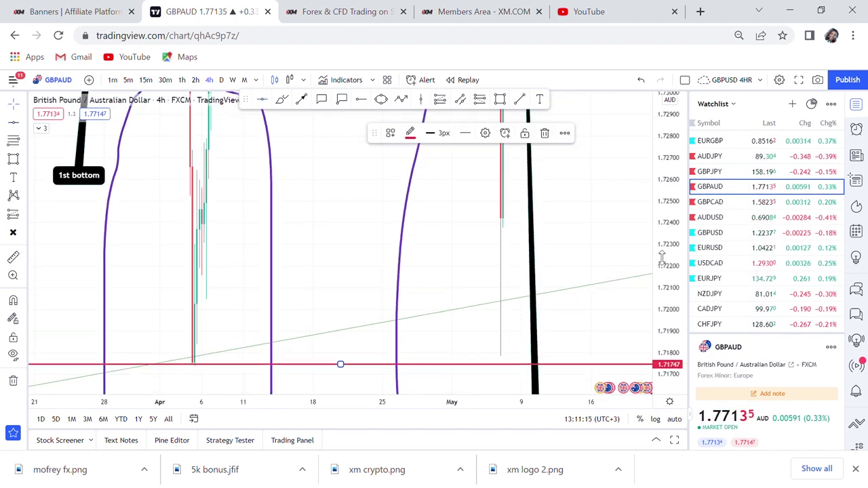
left_click_drag(614, 240, 604, 207)
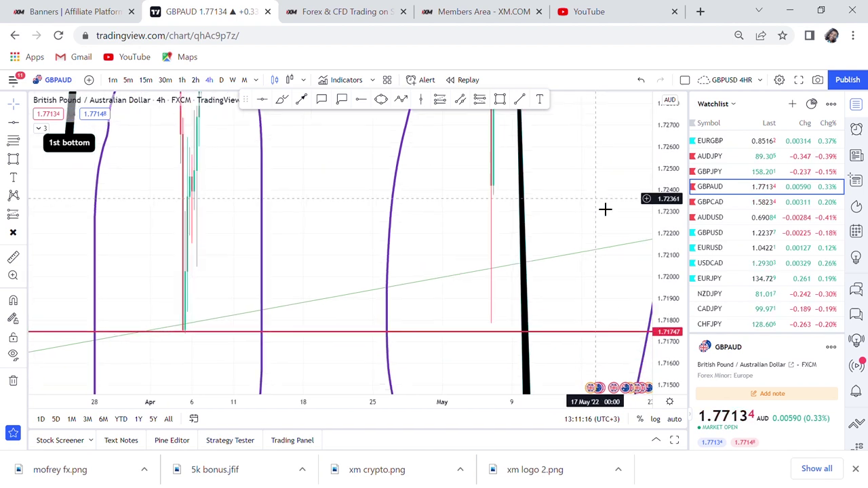
Delete the two brush circles around the first and second bottoms
left_click(397, 221)
key("Delete")
left_click(263, 261)
key("Delete")
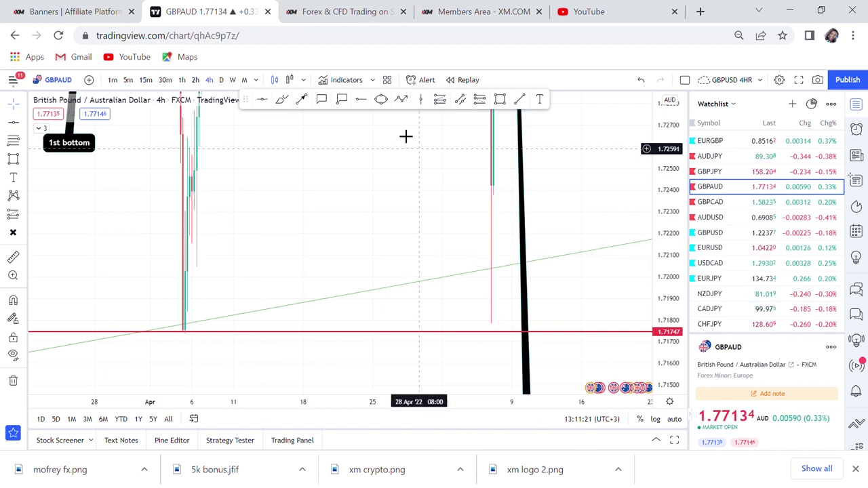
left_click(282, 101)
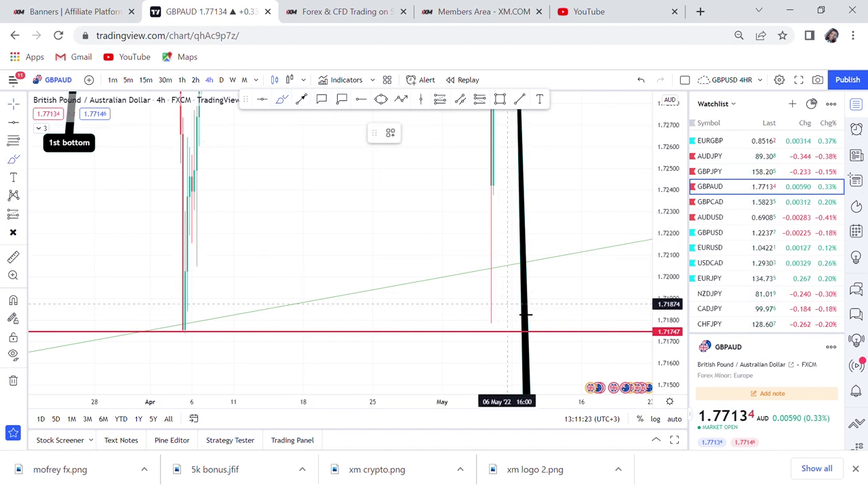
left_click_drag(515, 303, 459, 297)
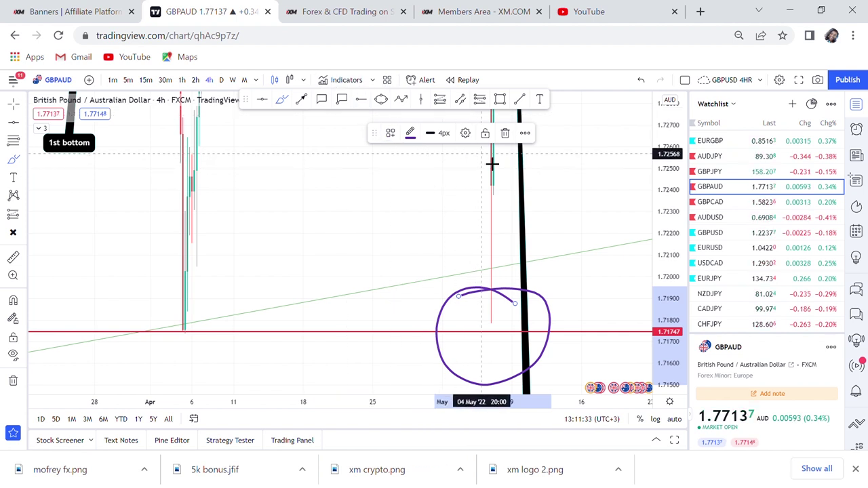
left_click(506, 133)
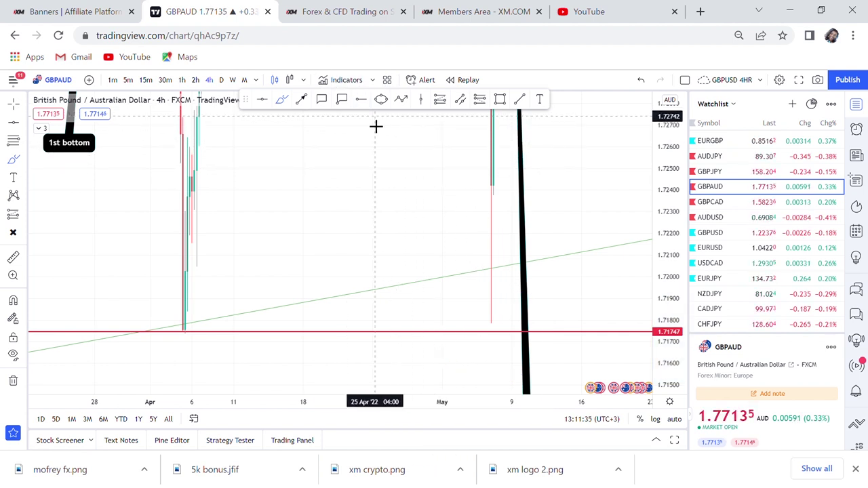
left_click(354, 160)
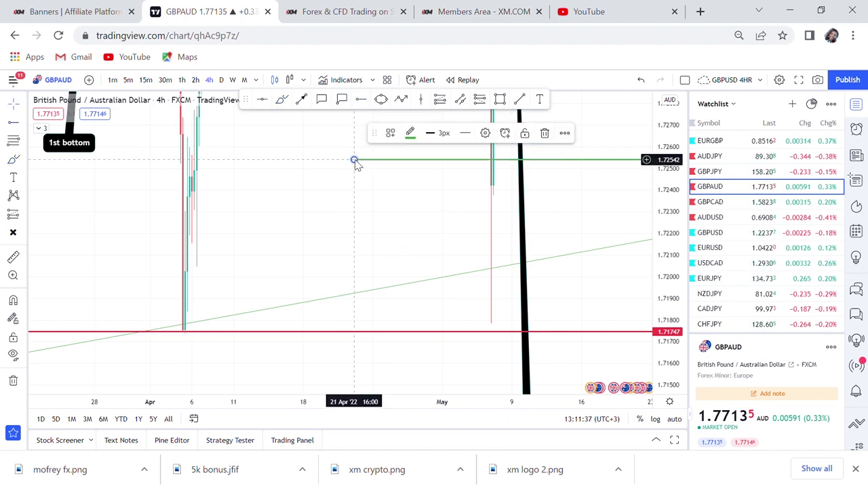
left_click(544, 134)
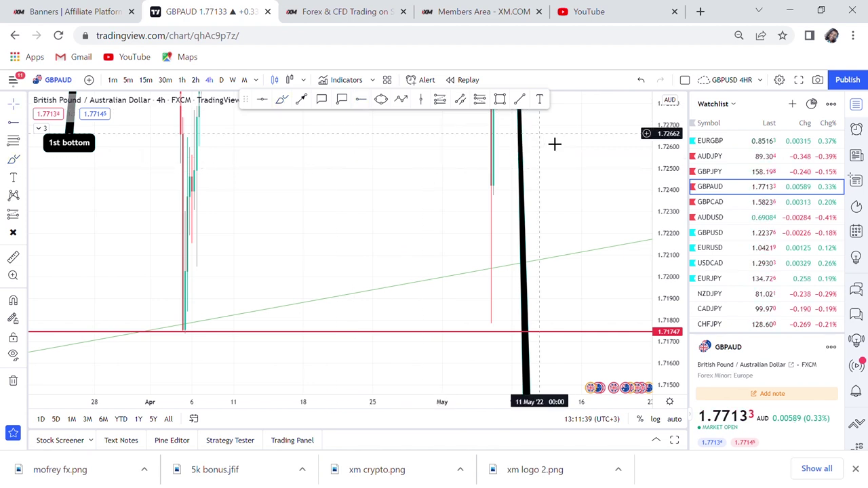
Draw a narrow rectangle from about 1.77202 up to 1.79893 starting 17 May 2022, just after the latest 4-hour candle
left_click_drag(590, 190, 590, 364)
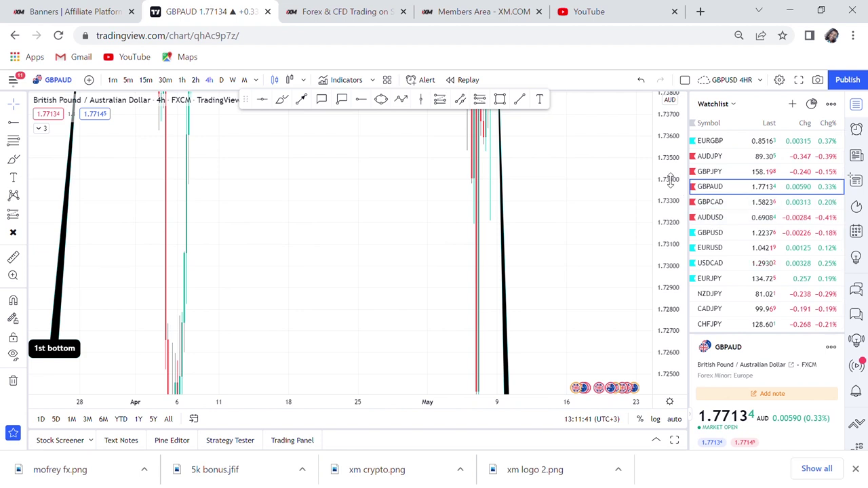
left_click_drag(682, 190, 677, 365)
left_click_drag(590, 169, 529, 339)
left_click_drag(669, 271, 656, 306)
left_click_drag(564, 260, 473, 350)
scroll(474, 349, "down", 1)
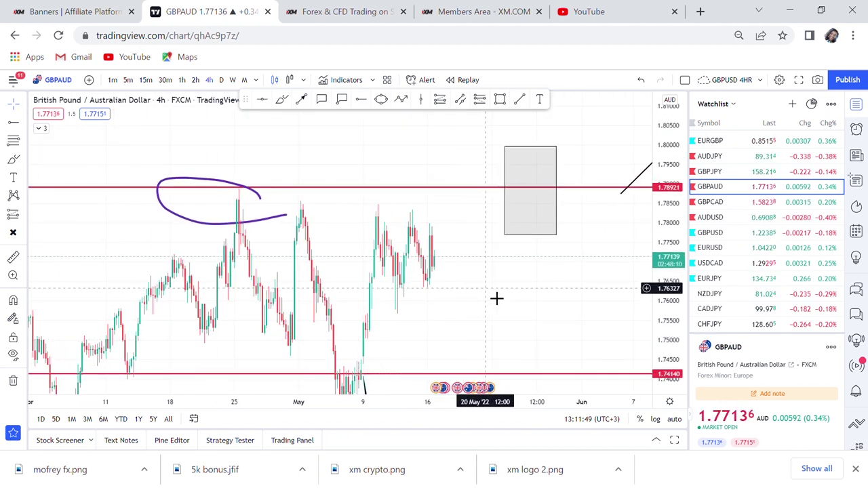
scroll(496, 299, "down", 2)
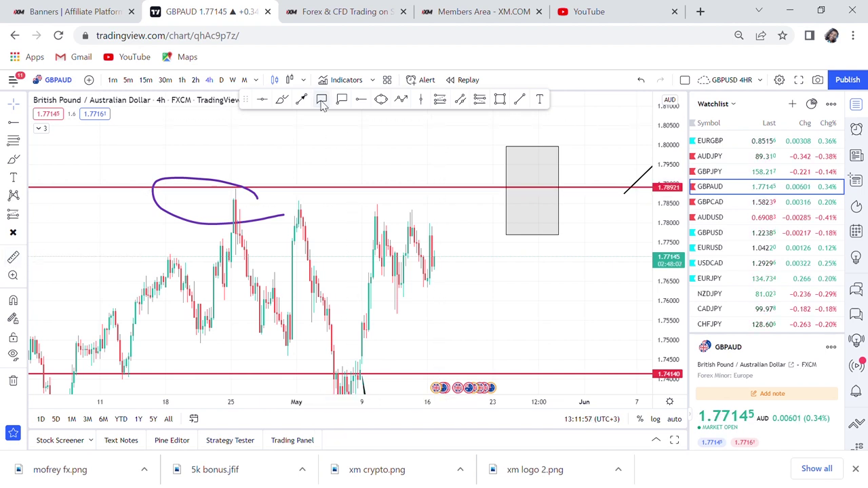
left_click(500, 100)
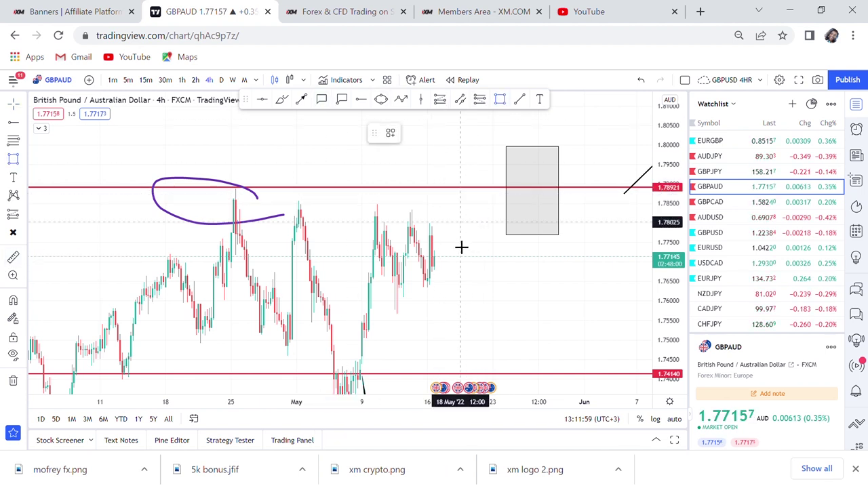
left_click(441, 254)
left_click(442, 154)
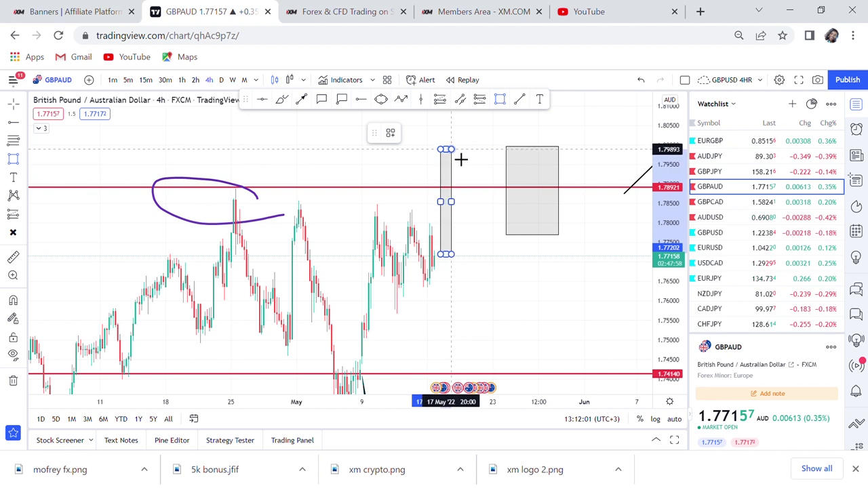
Fill the narrow rectangle with solid green and delete the grey rectangle spanning 24 to 30 May 2022
left_click(432, 133)
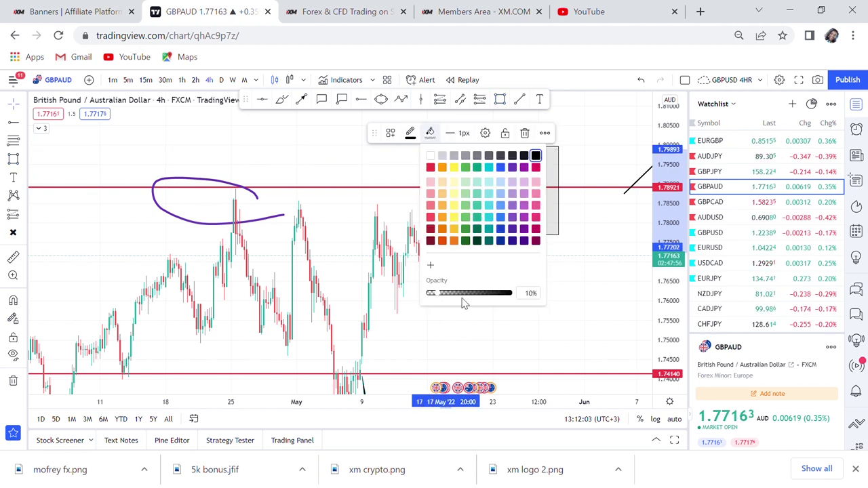
left_click_drag(439, 298, 438, 296)
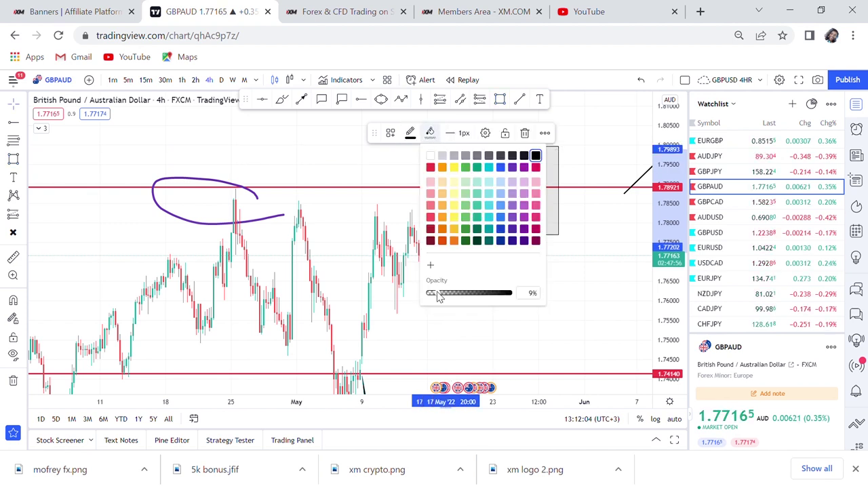
left_click(464, 170)
left_click(543, 317)
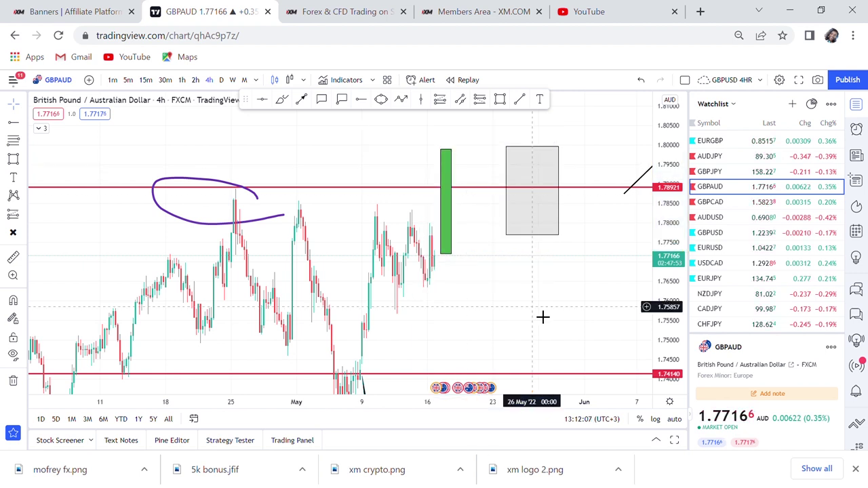
left_click(517, 178)
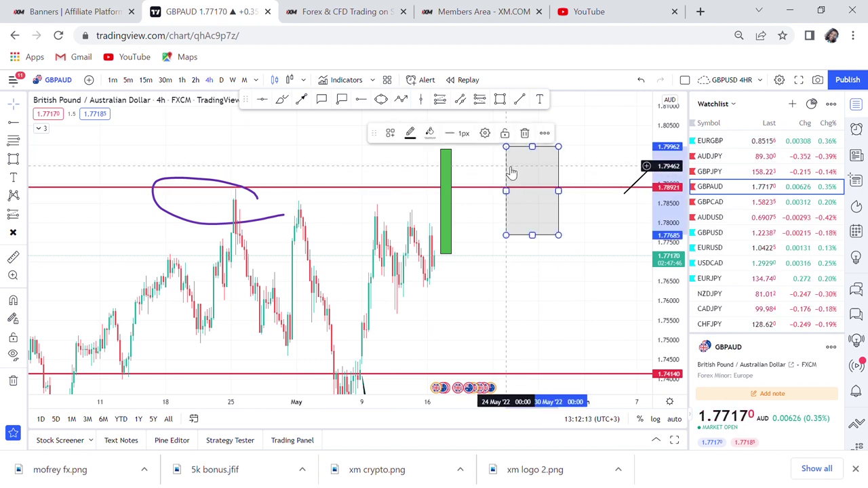
key("Delete")
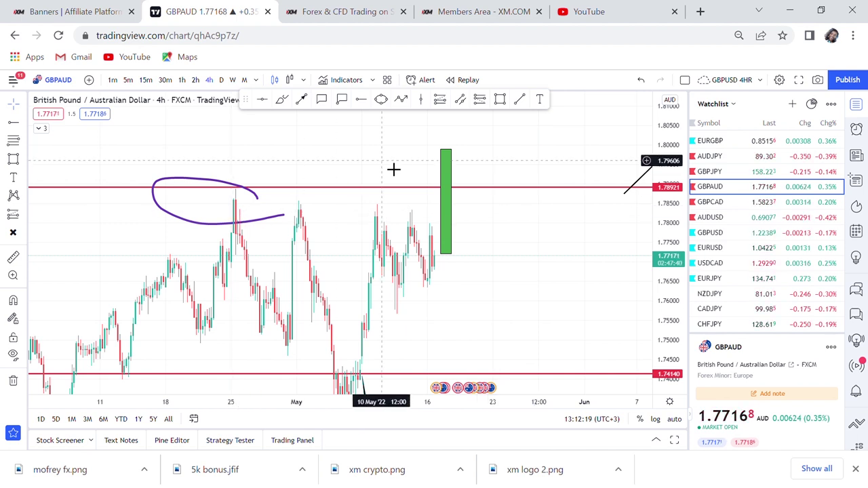
Stretch the green rectangle to 24 May 2022 on the daily chart and narrow it to 18 May 2022 on the 4-hour chart
left_click(221, 81)
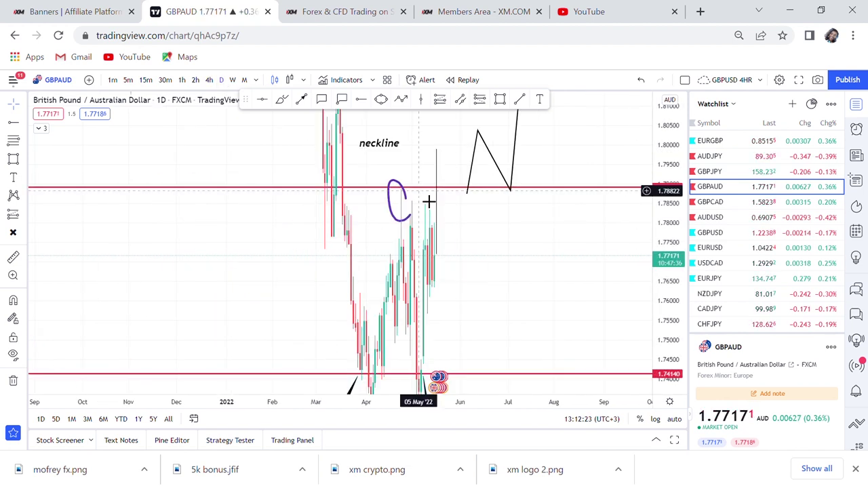
mouse_move(444, 156)
left_mouse_down()
mouse_move(465, 156)
mouse_move(454, 156)
left_mouse_up()
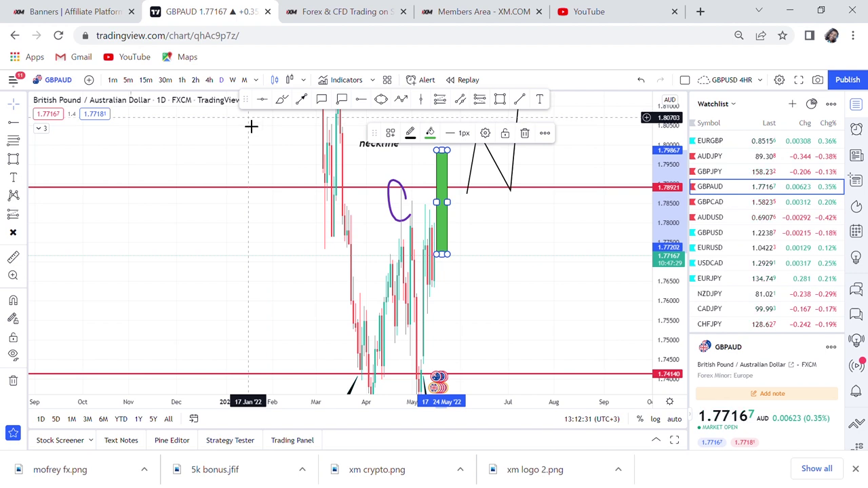
left_click(211, 80)
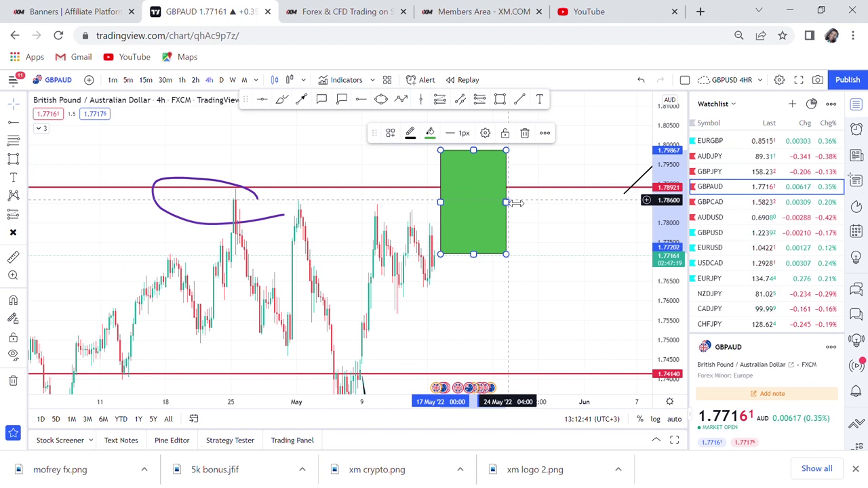
left_click_drag(515, 202, 462, 204)
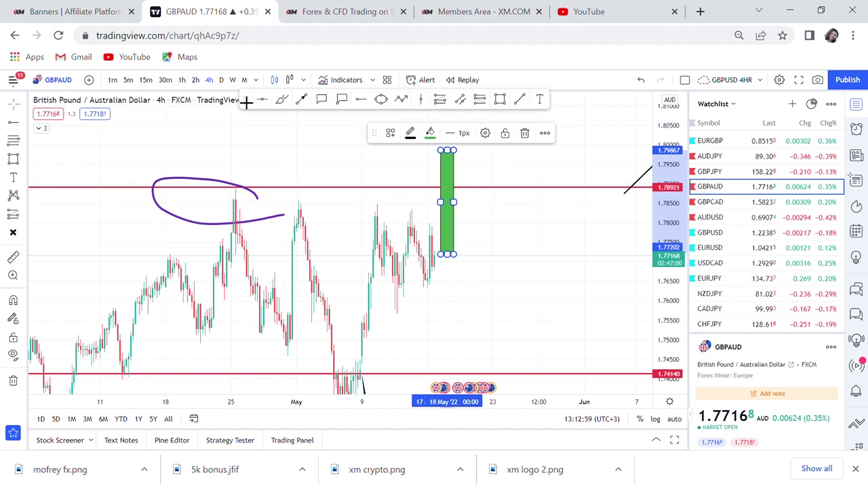
Return to the daily timeframe and widen the green rectangle to 24 May 2022 with its upper edge at about 1.79904
left_click(221, 80)
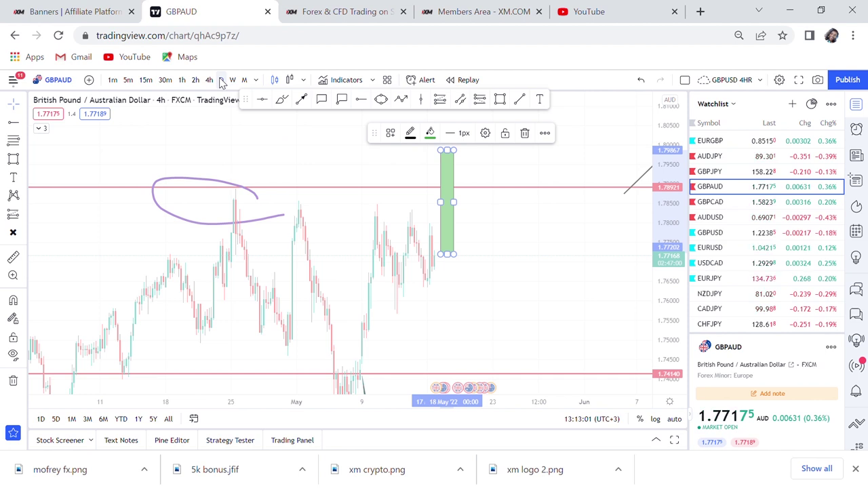
left_click_drag(534, 277, 588, 160)
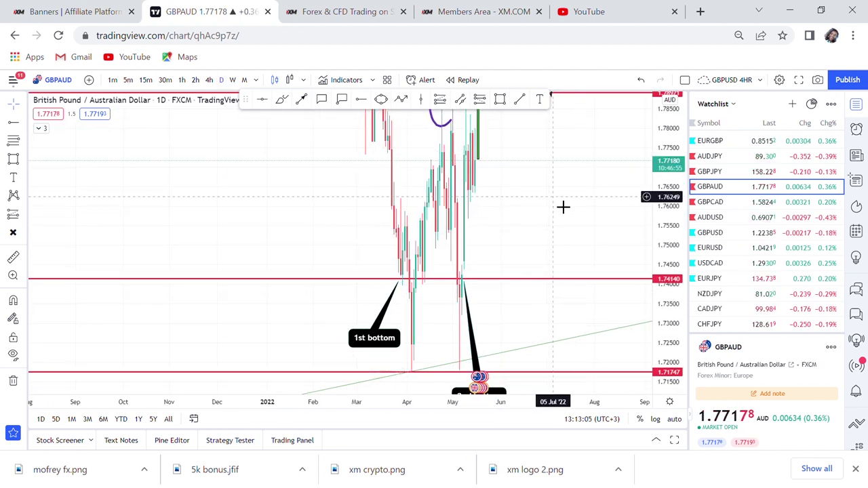
left_click_drag(562, 205, 529, 335)
scroll(502, 229, "up", 5)
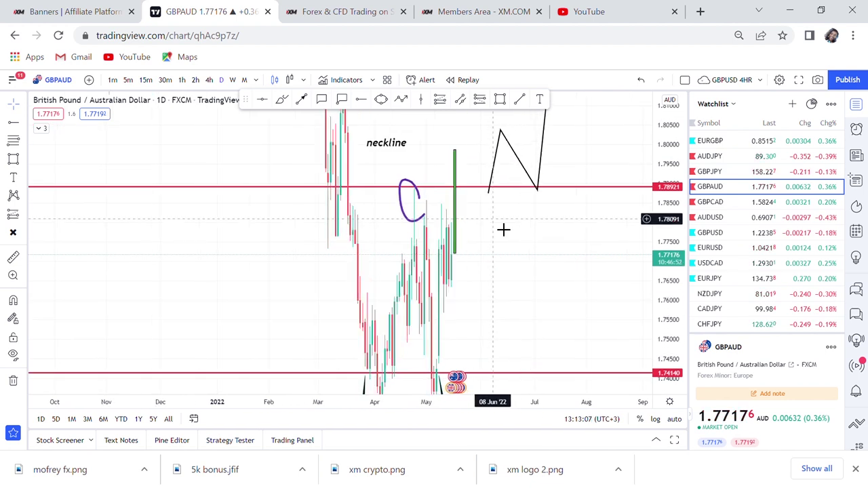
scroll(504, 229, "up", 1)
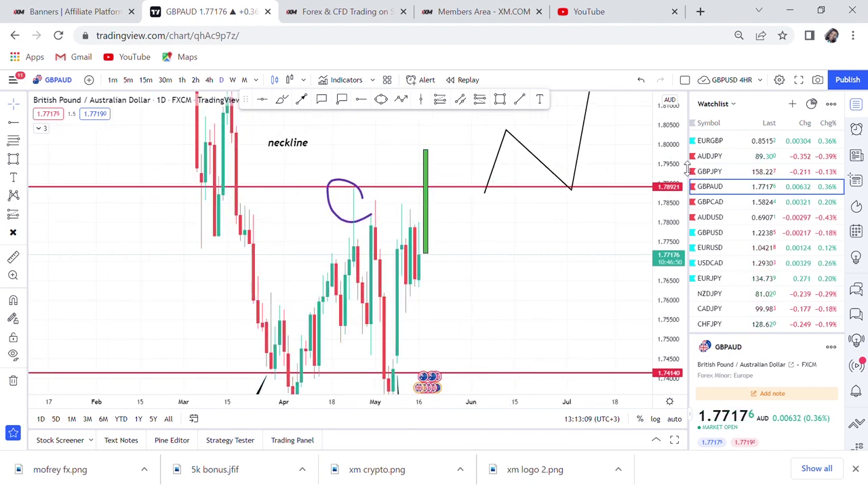
left_click_drag(678, 170, 677, 204)
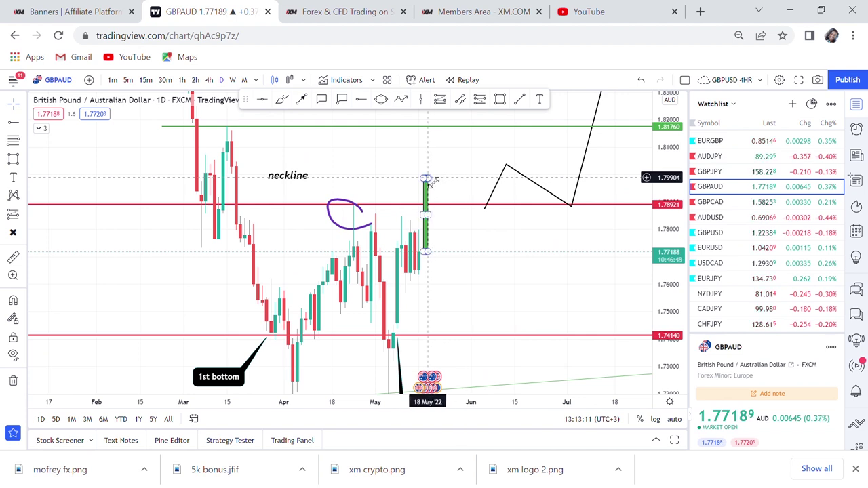
left_click_drag(431, 179, 448, 179)
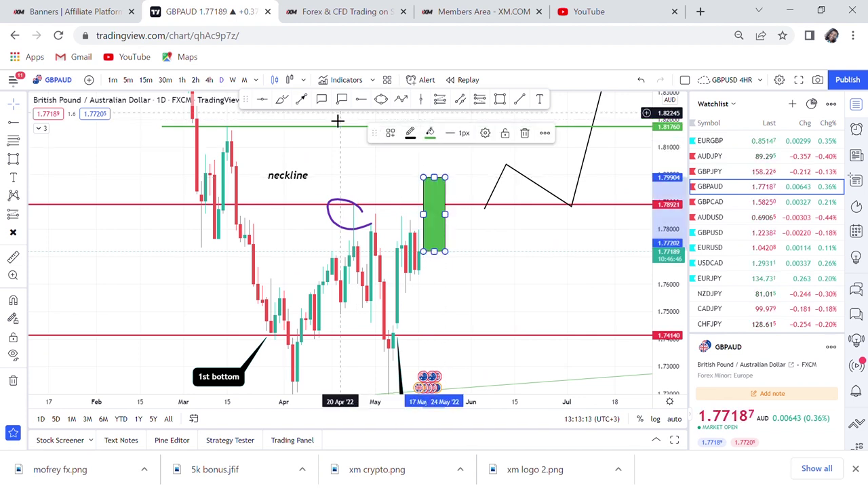
Draw a vertical trend line at 19 May 2022 from about 1.81149 to 1.76171 as the green candle's wick
left_click(521, 99)
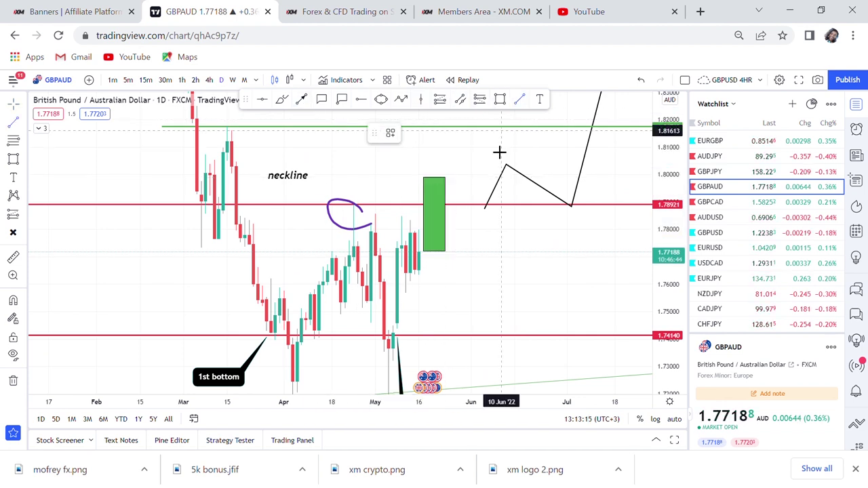
left_click(441, 154)
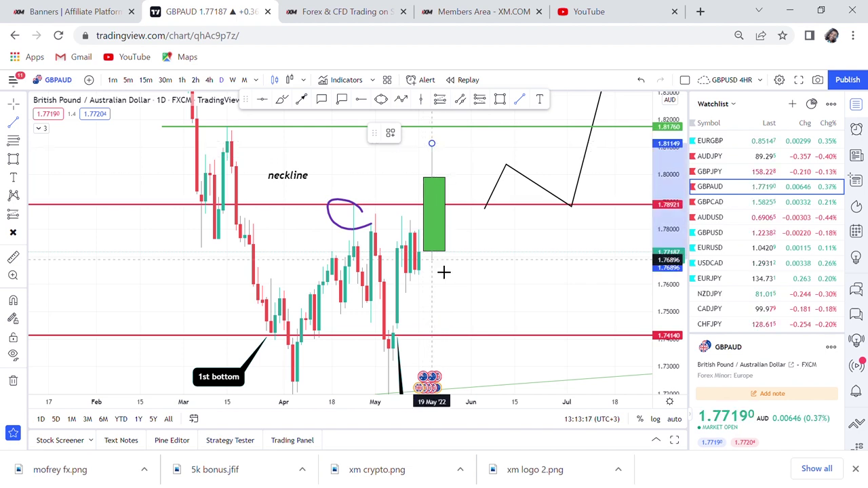
left_click(444, 289)
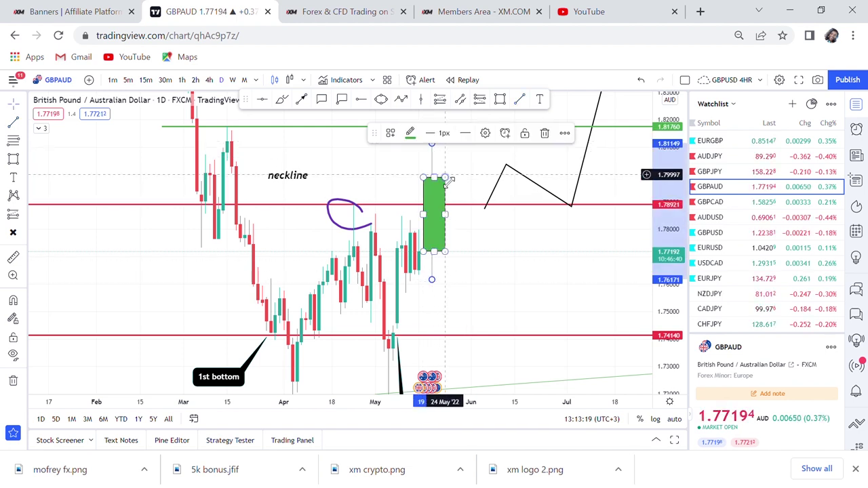
Lower the green rectangle's upper edge to about 1.78159 so the candle body ends below the neckline
left_click_drag(446, 180, 450, 229)
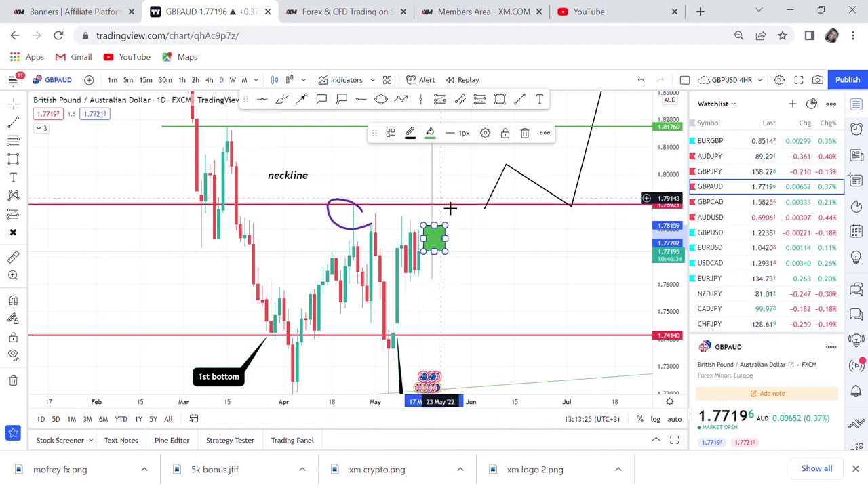
left_click_drag(515, 272, 458, 232)
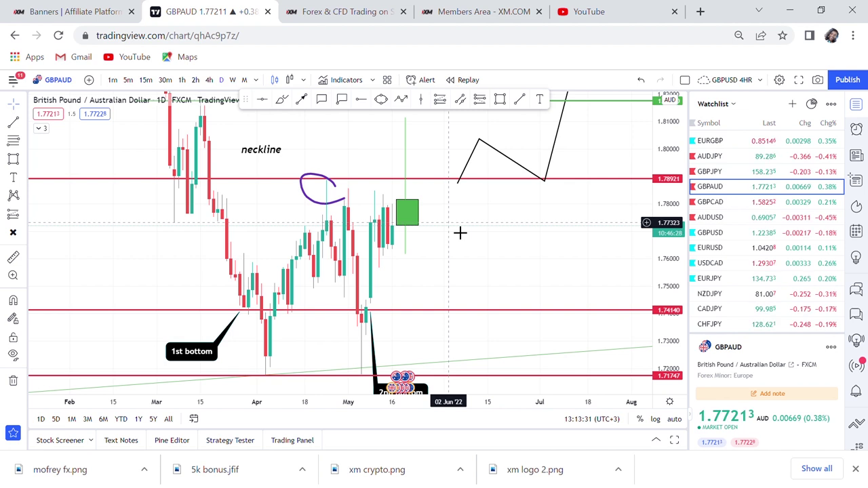
left_click(420, 201)
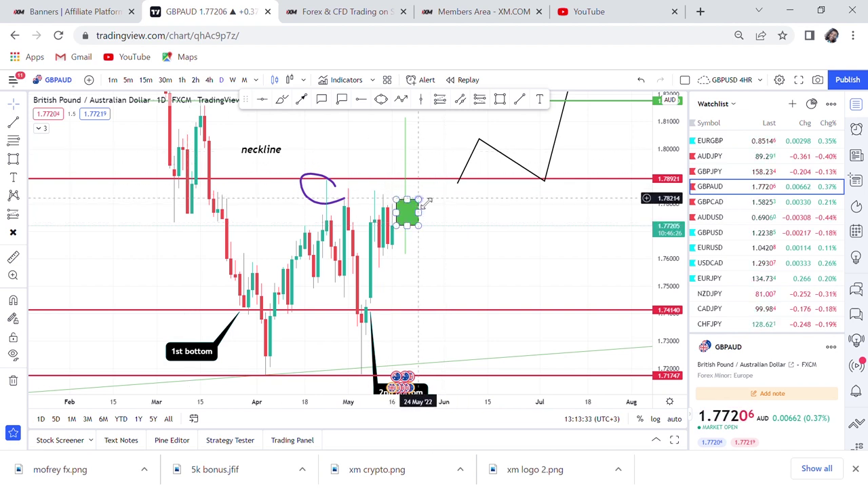
left_click(473, 219)
left_click_drag(472, 219, 479, 309)
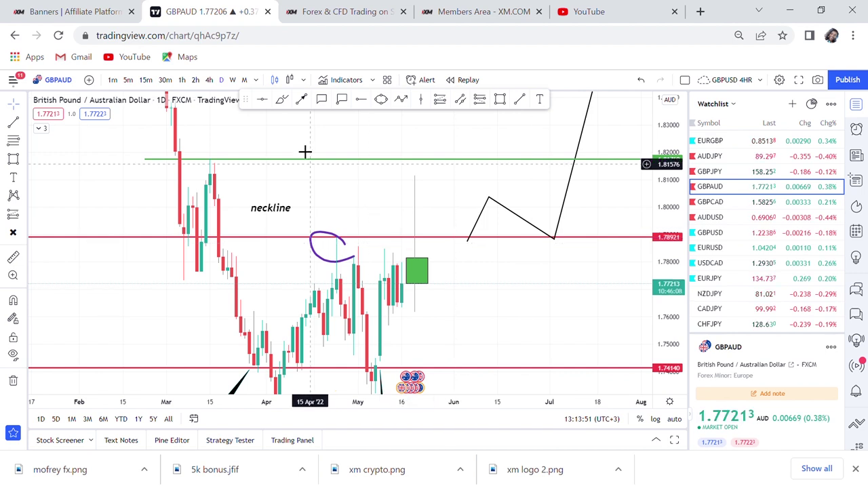
Switch the chart to the weekly timeframe and inspect the projected path's arrow up to the grey zone near 1.91500
left_click(234, 81)
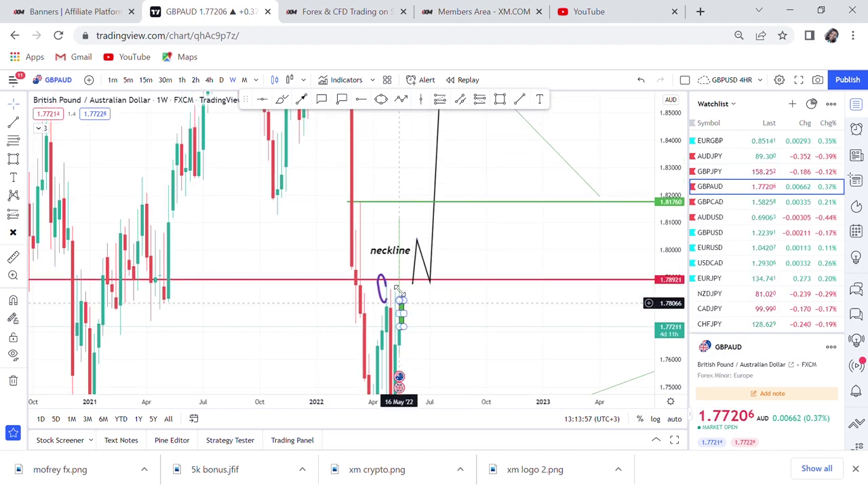
left_click_drag(503, 198, 475, 319)
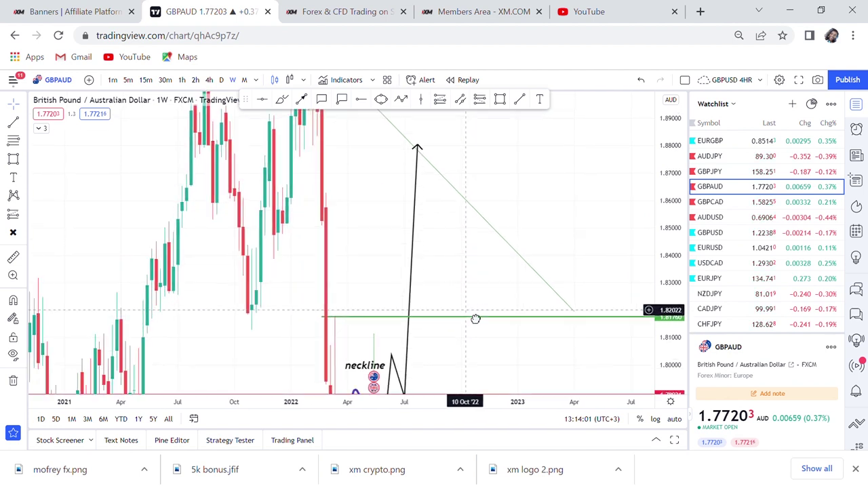
left_click_drag(440, 223, 427, 357)
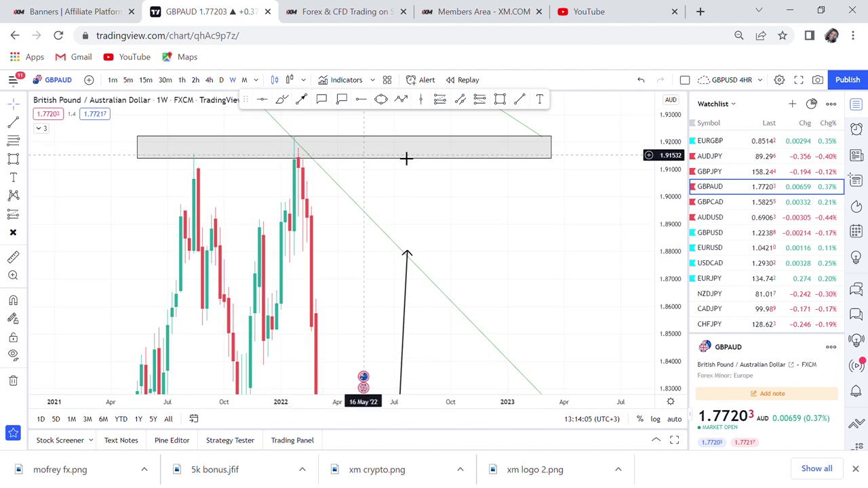
Switch the chart to the daily timeframe and unhide the EMA 20 to compare it with price around the second bottom
left_click_drag(482, 273, 513, 63)
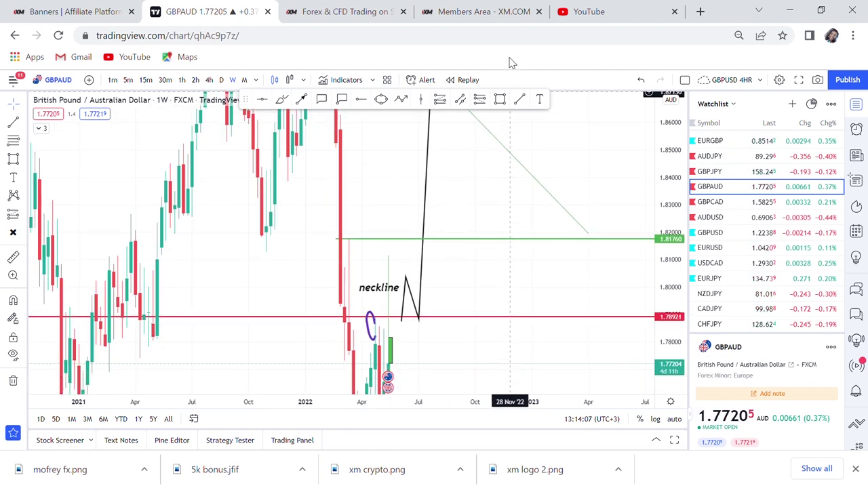
left_click_drag(682, 183, 681, 224)
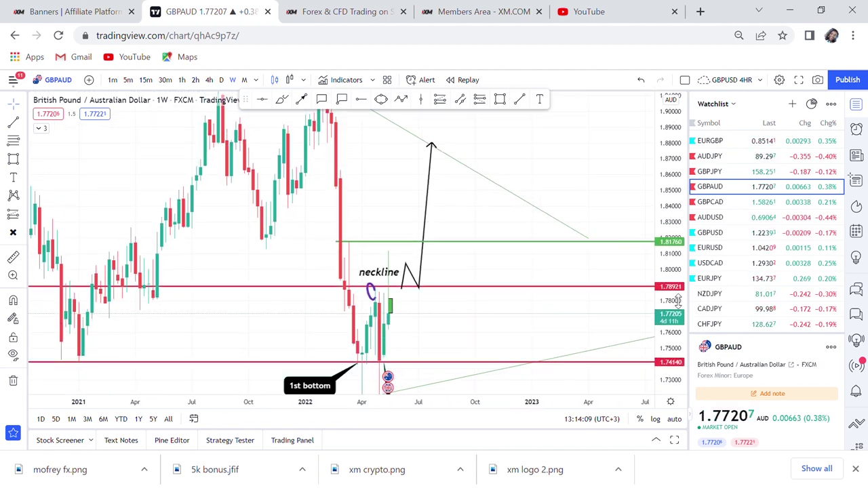
left_click(222, 80)
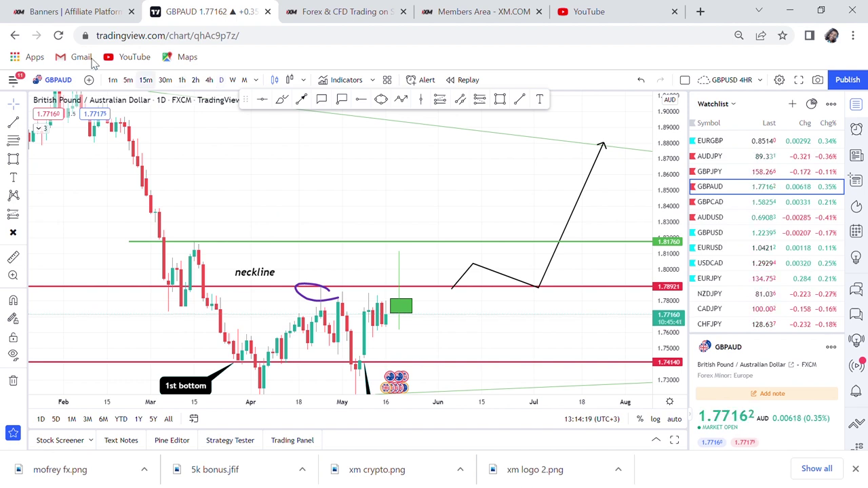
left_click(39, 129)
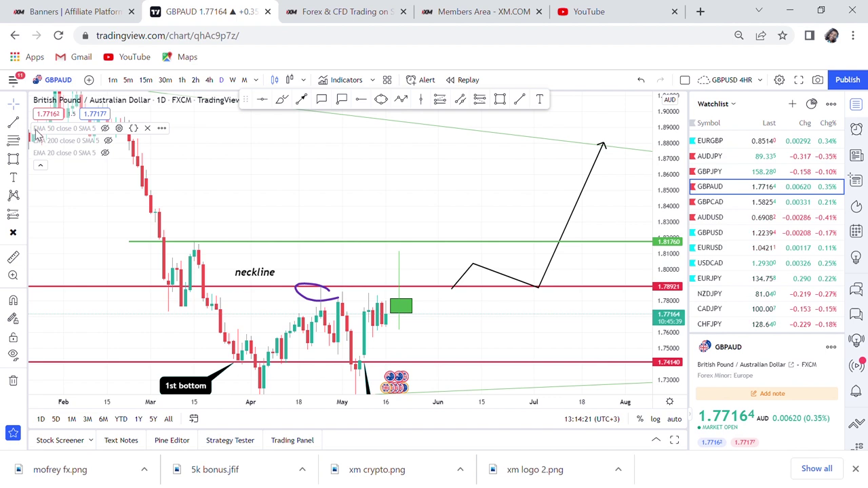
left_click(106, 154)
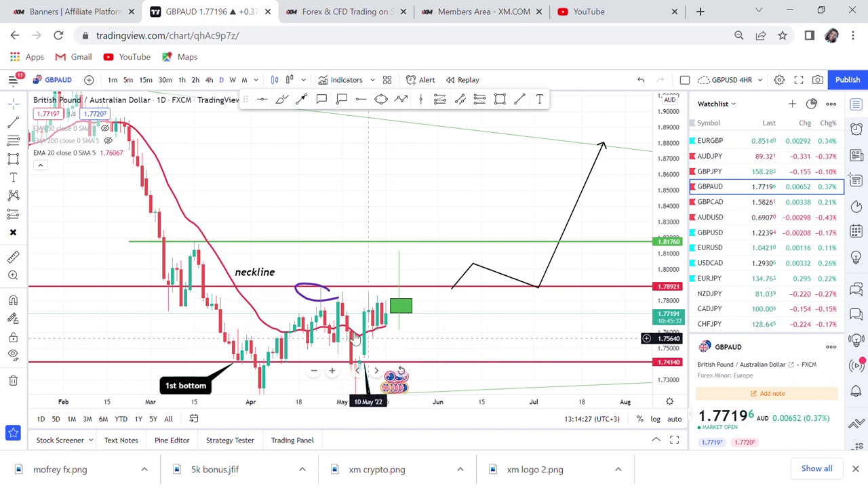
left_click_drag(481, 312, 489, 305)
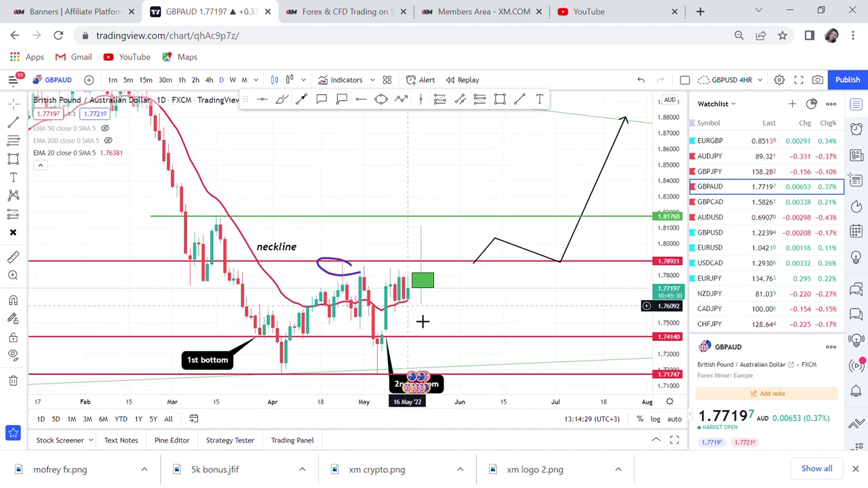
Return to the weekly timeframe and examine the EMA 20 against the May 2022 candles, the neckline and the projected path
left_click(231, 81)
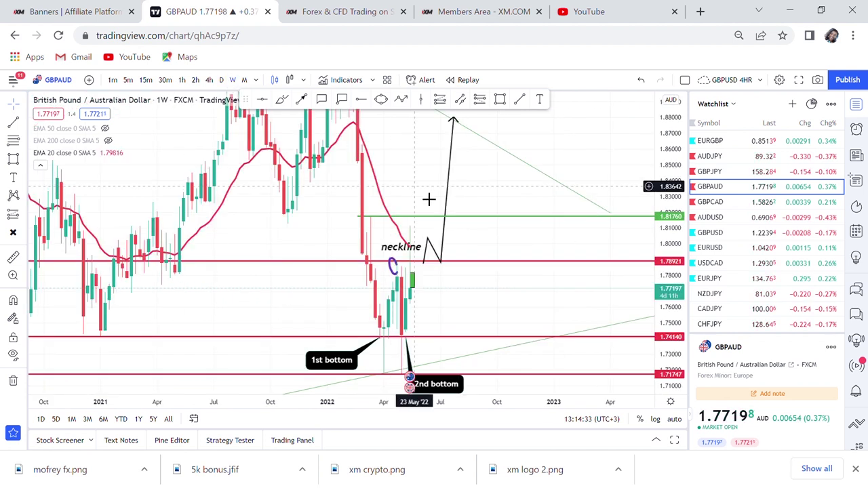
scroll(429, 199, "up", 4)
scroll(428, 199, "up", 3)
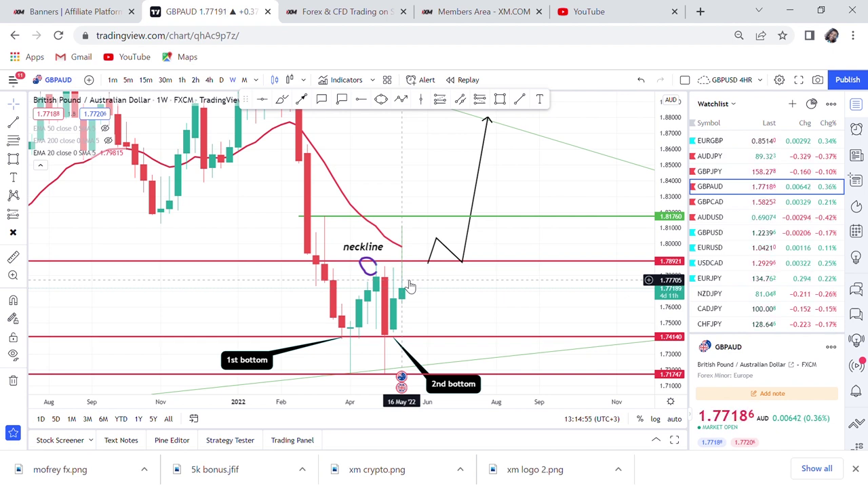
left_click_drag(421, 181, 443, 282)
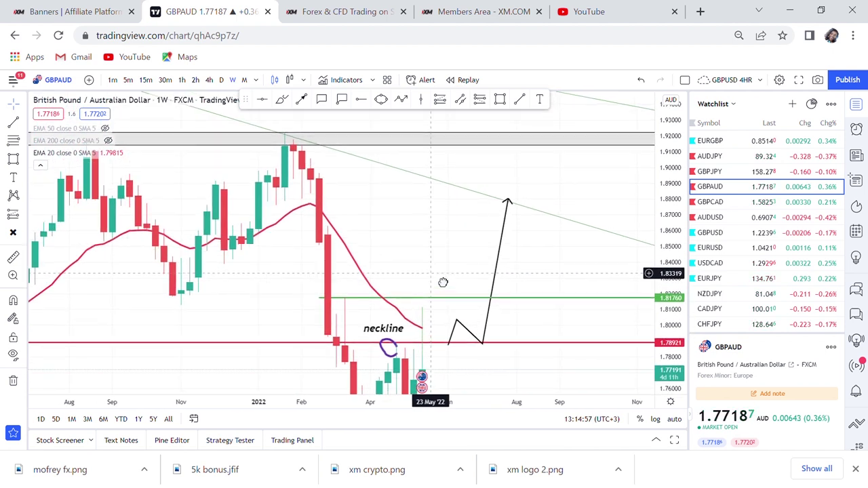